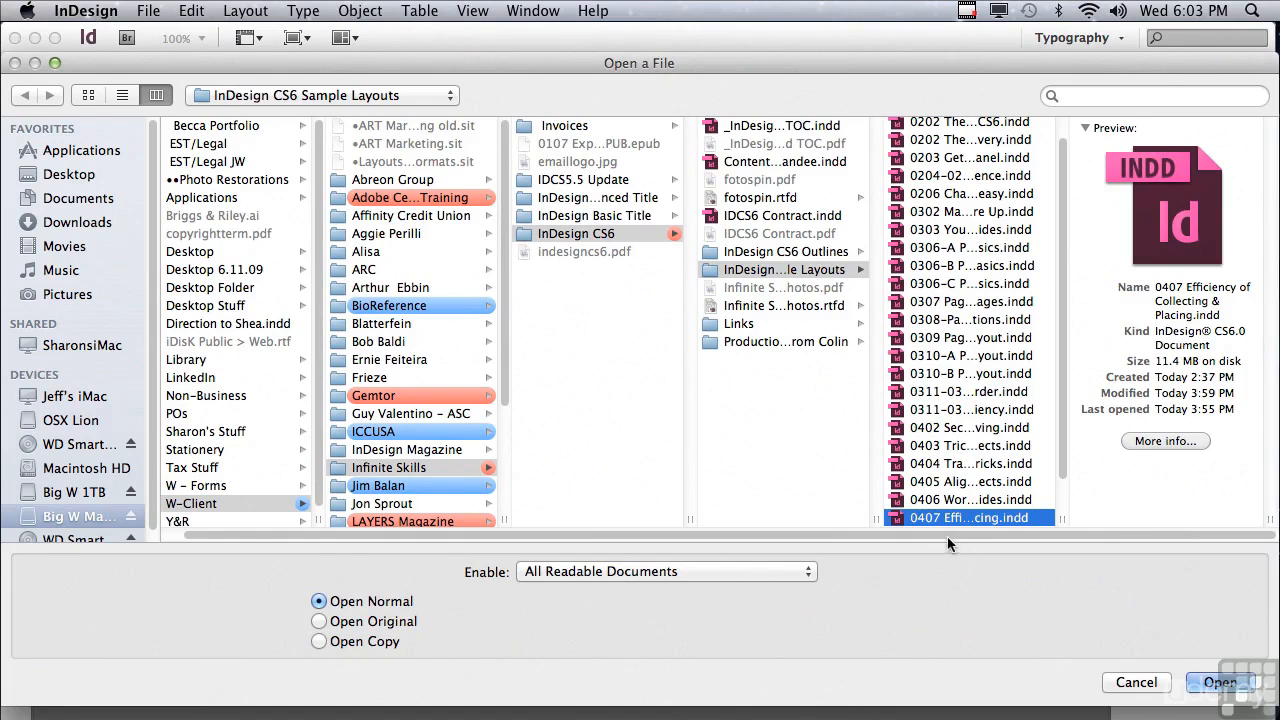
- Open the document 0407 Efficiency of Collecting & Placing.indd
left_click(1192, 681)
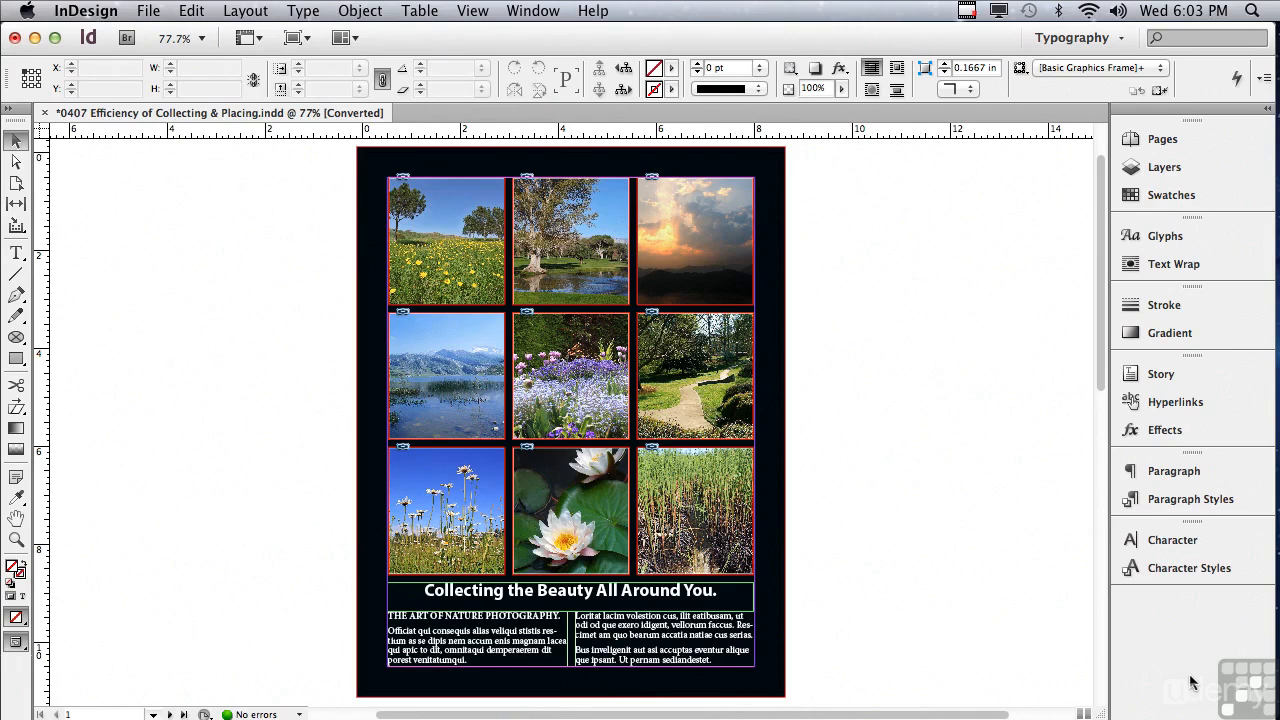
- Copy the yellow-flower meadow photo, paste it onto the page, and delete the pasted copy
left_click(468, 274)
left_click(192, 10)
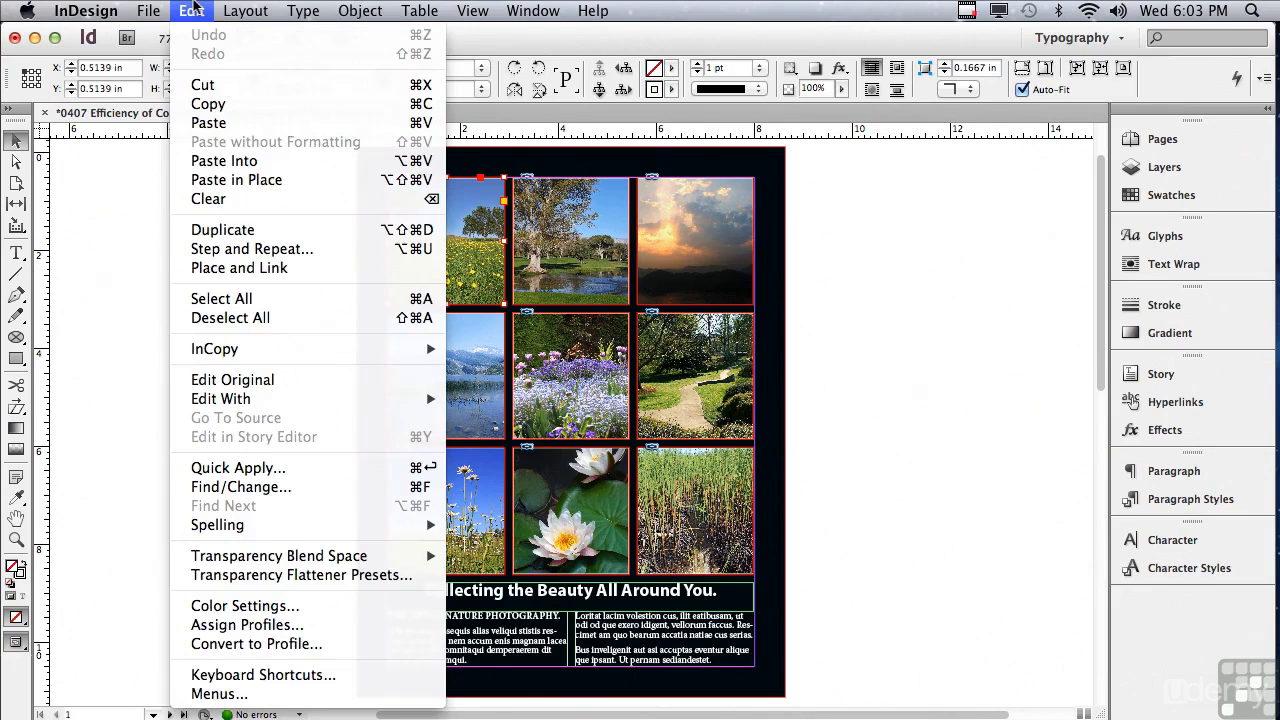
left_click(208, 105)
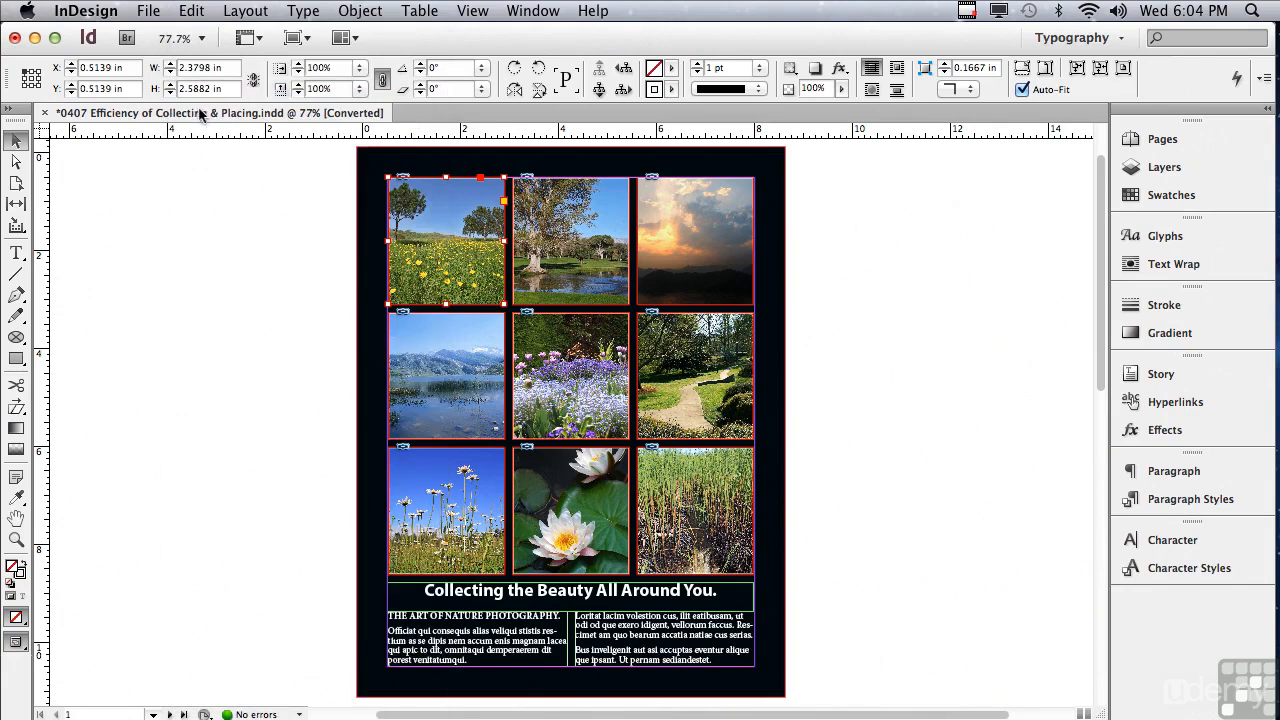
left_click(191, 12)
left_click(200, 122)
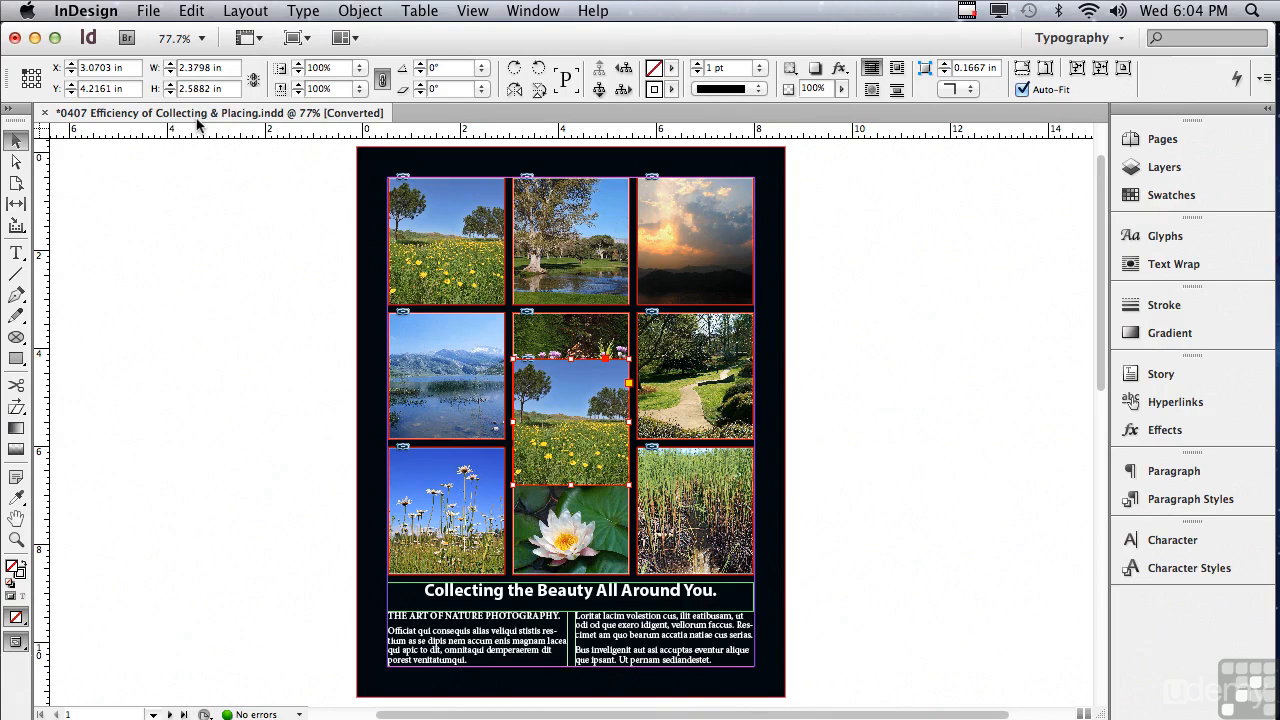
key("Delete")
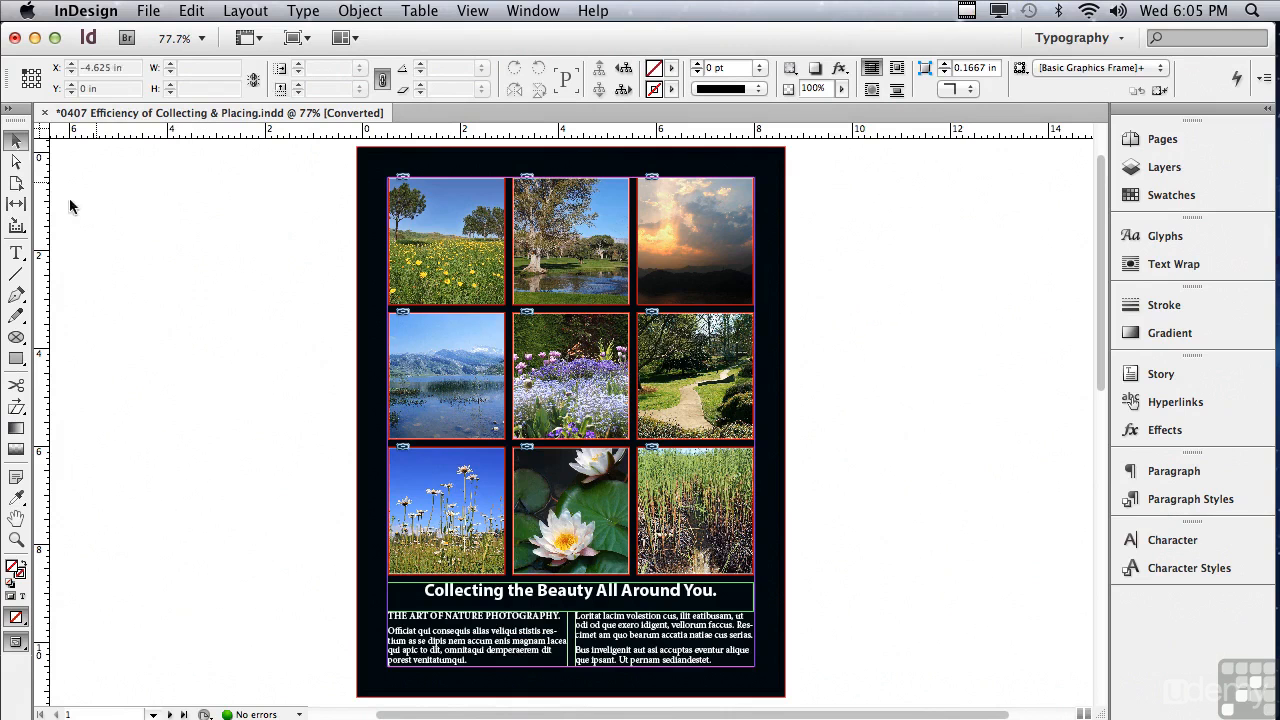
- Collect all nine photos on page 1 as one set with the Content Collector tool
left_click(17, 227)
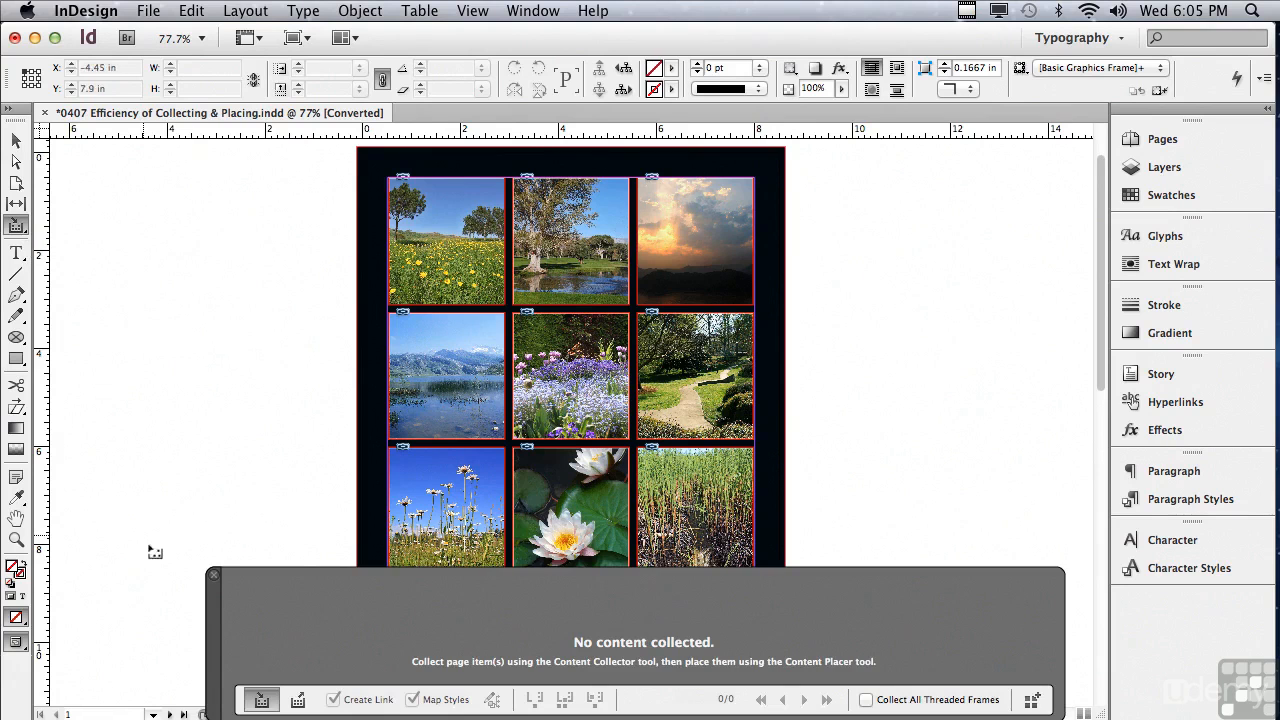
left_click_drag(213, 605, 213, 577)
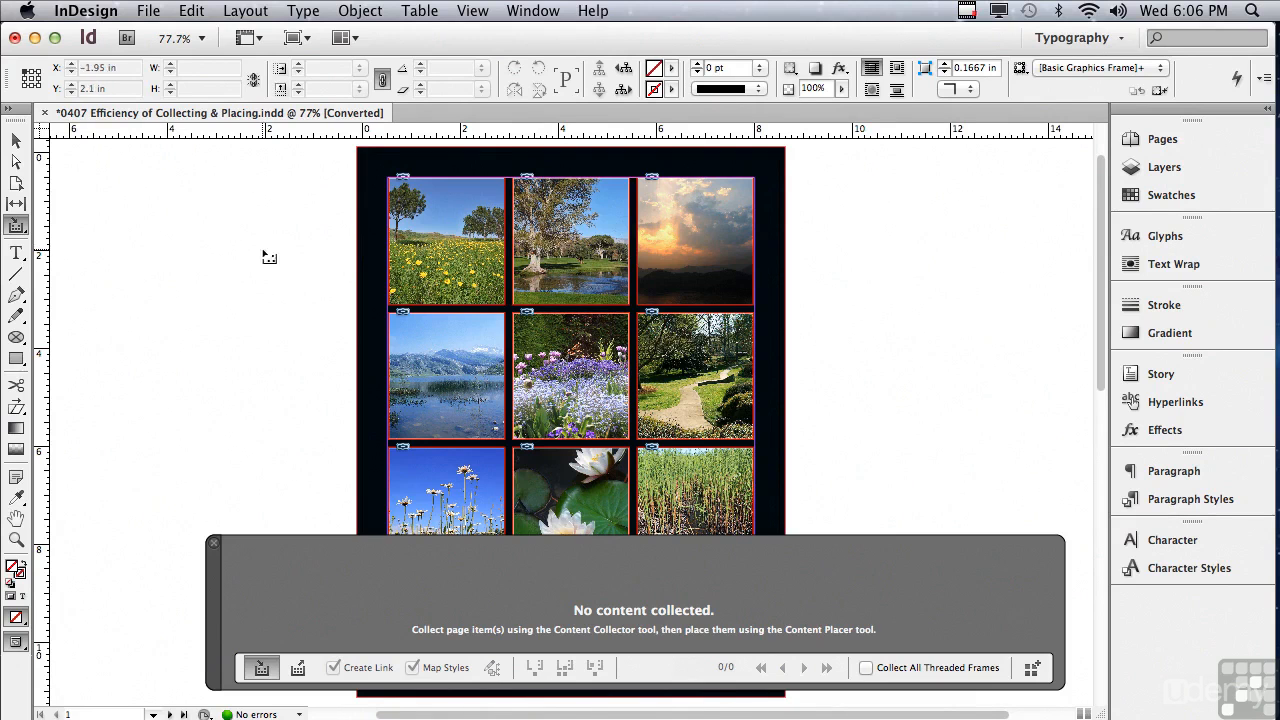
left_click_drag(269, 236, 860, 488)
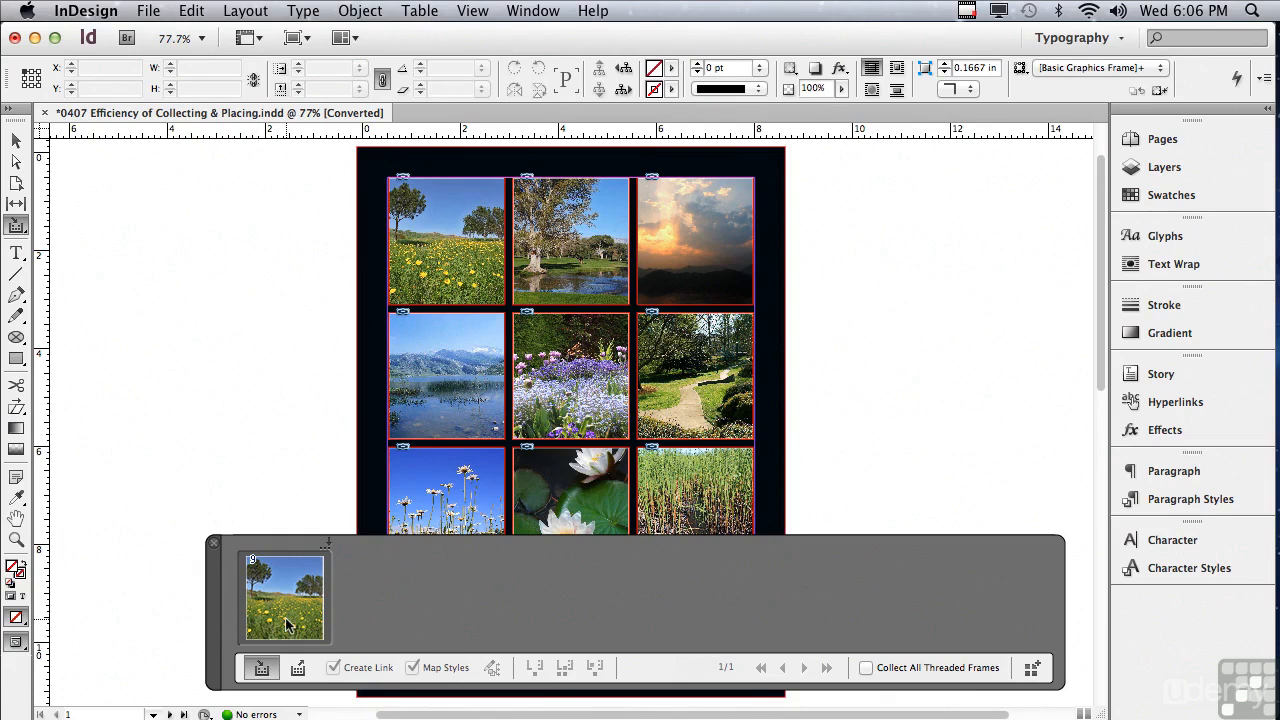
- Collect the "Collecting the Beauty All Around You." headline frame and the two-column body text frame below it
left_click_drag(1102, 381, 1094, 480)
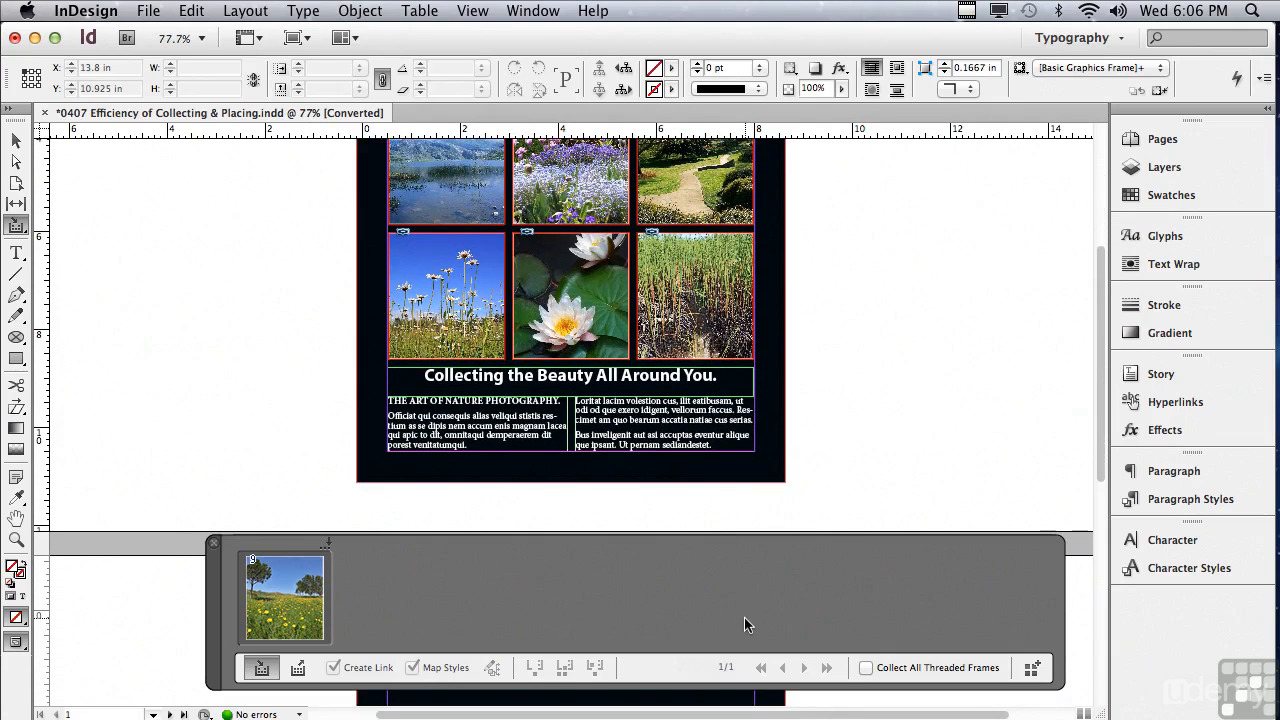
left_click(511, 381)
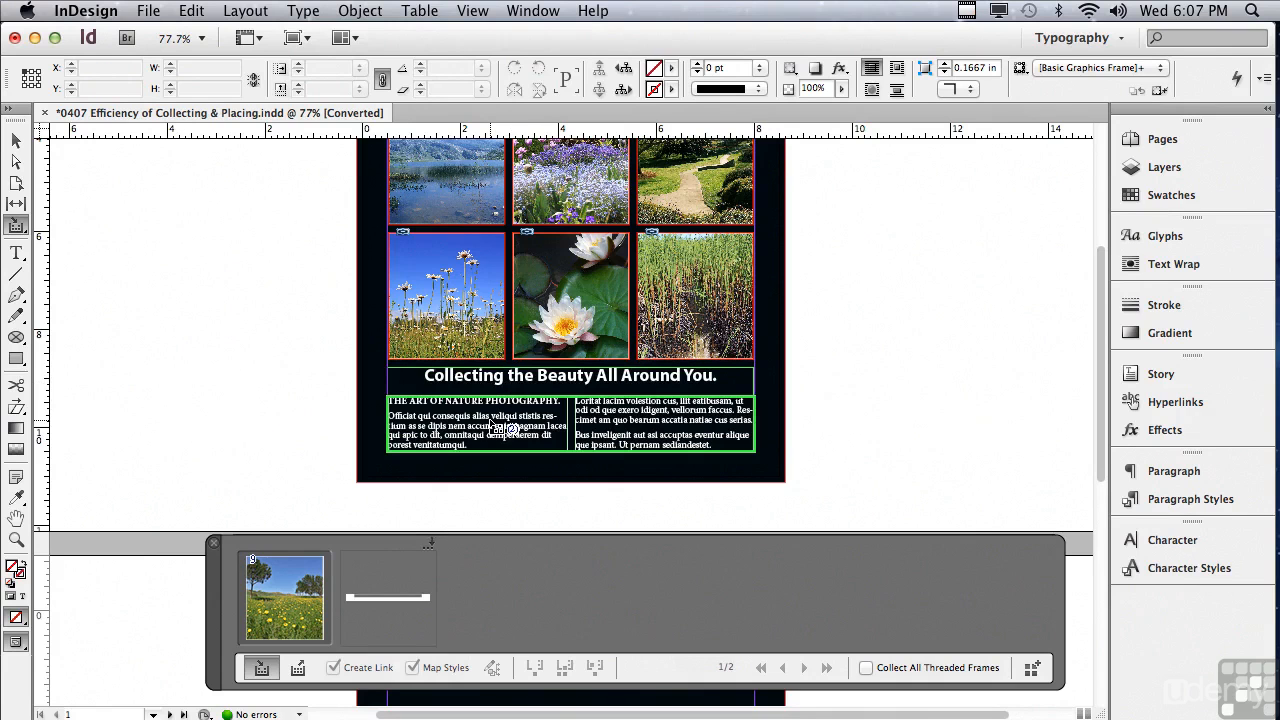
left_click(492, 421)
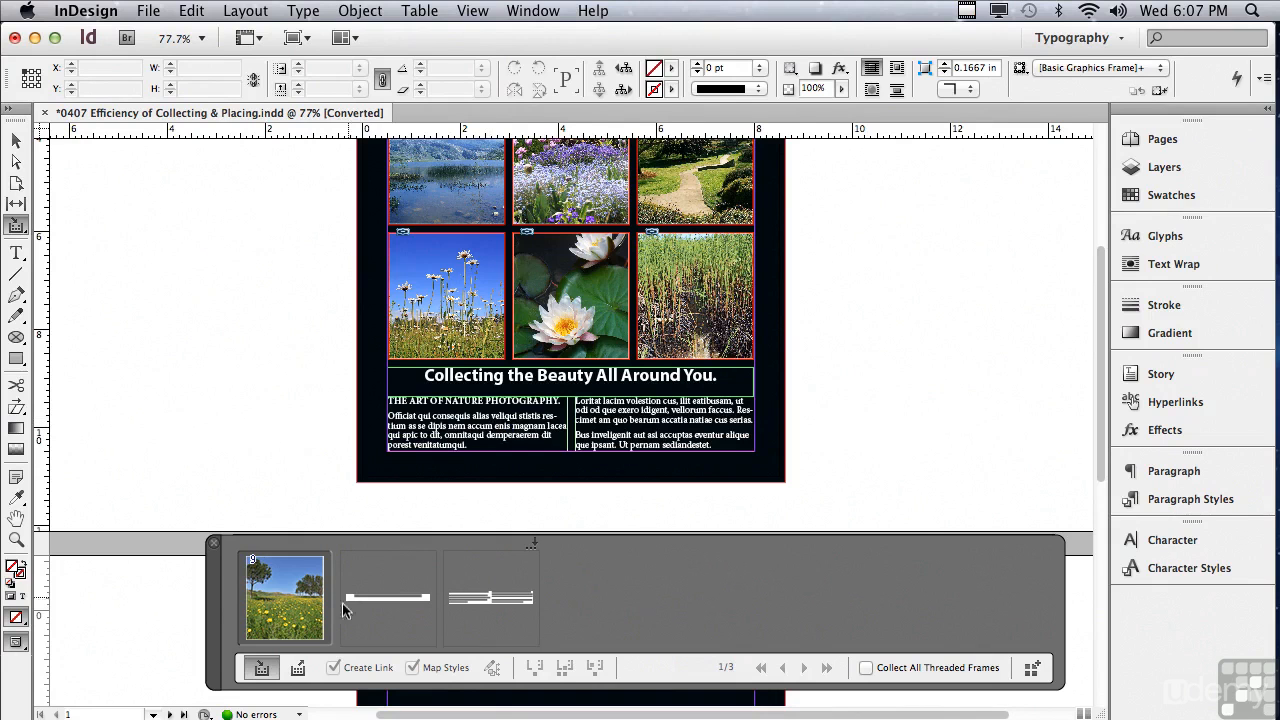
- Switch to the Content Placer tool with the headline as the next item, and check the document's paragraph styles
left_click(302, 676)
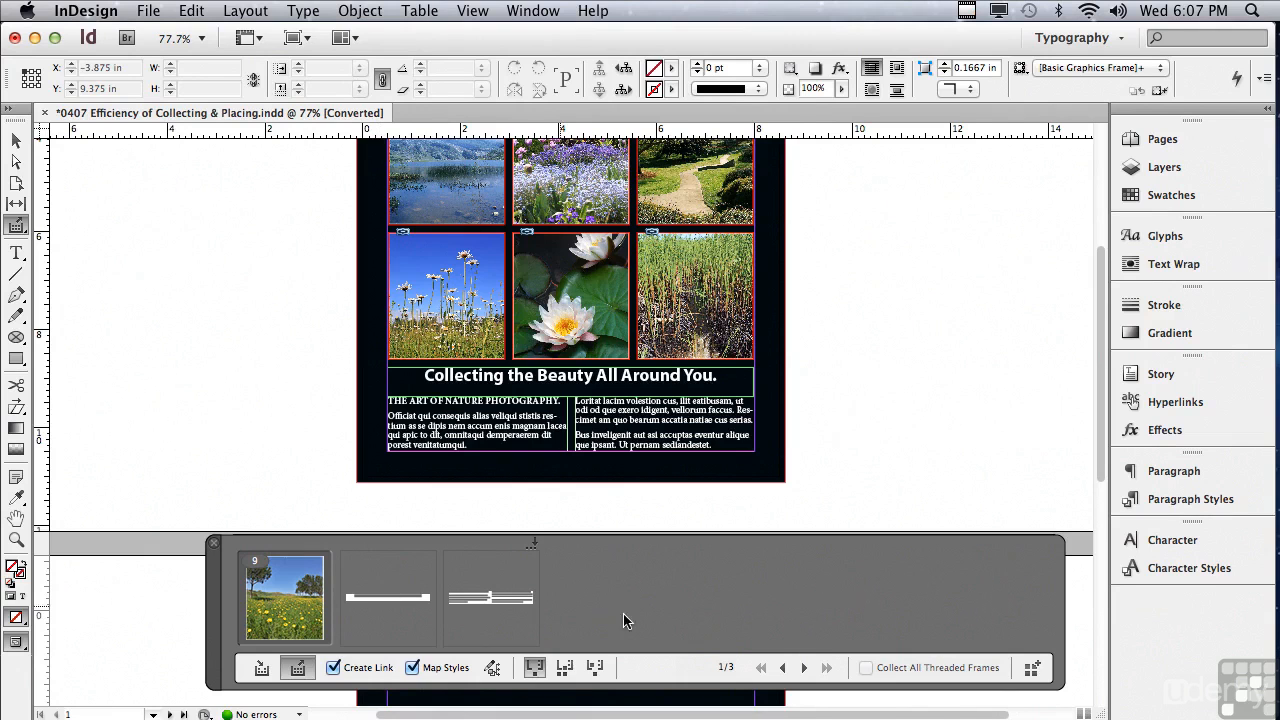
left_click(803, 668)
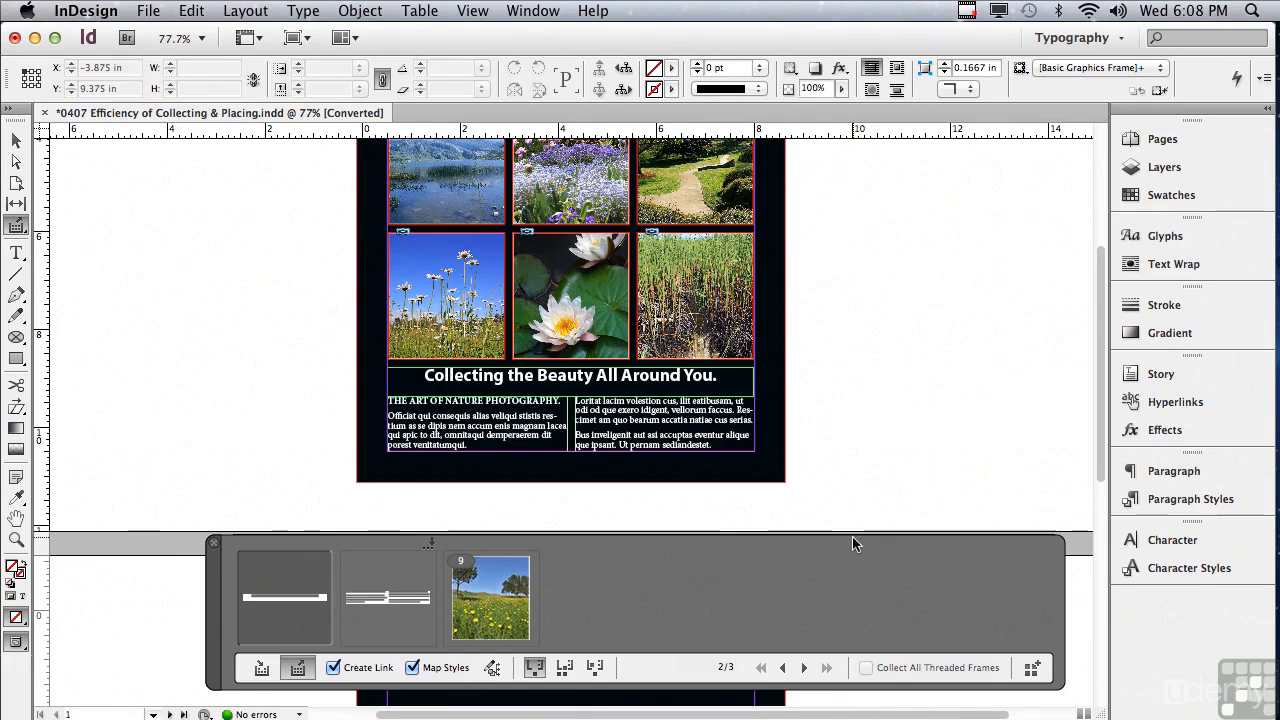
left_click(1180, 503)
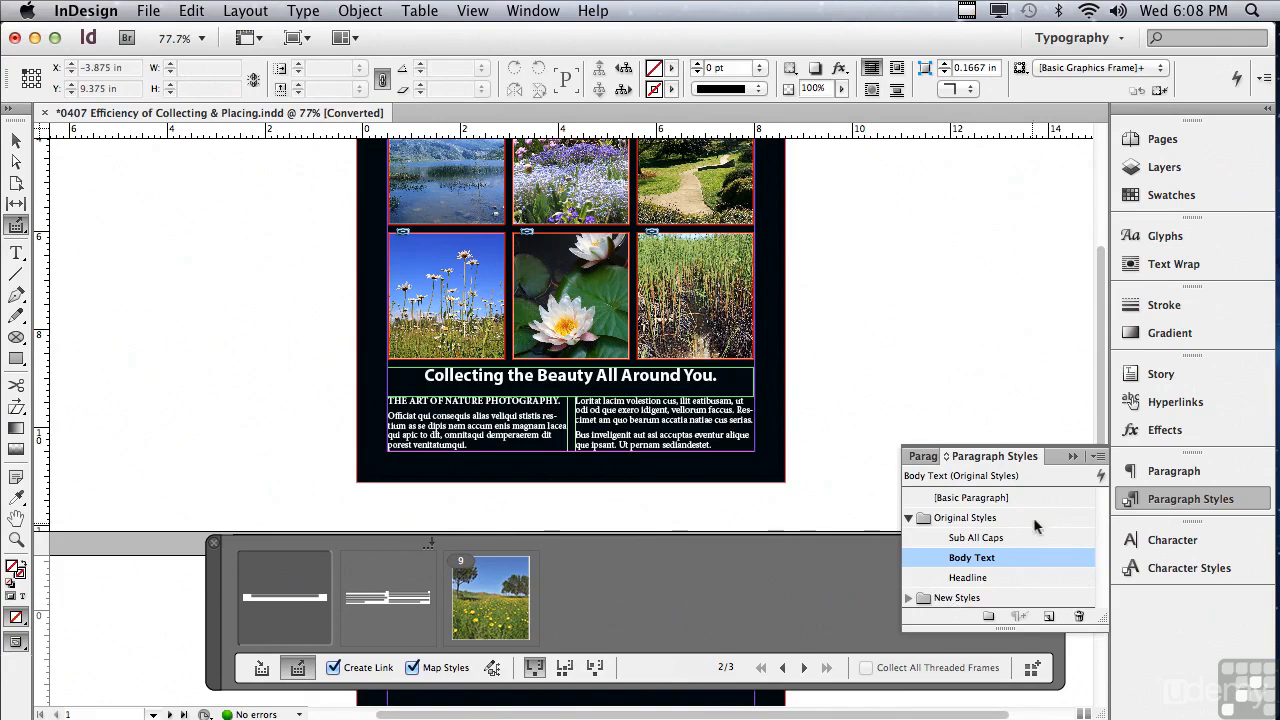
left_click(1074, 456)
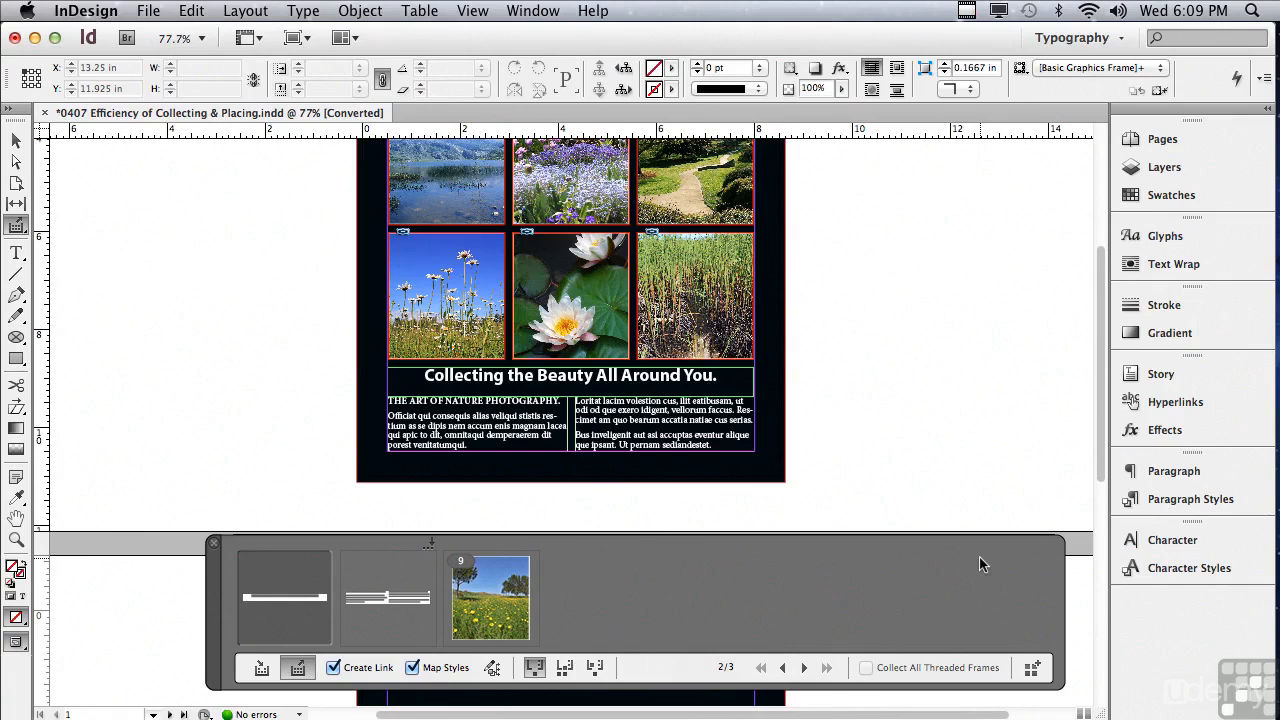
- Create a custom paragraph style mapping from Sub All Caps in Original Styles to Sub Bold in New Styles
left_click(493, 669)
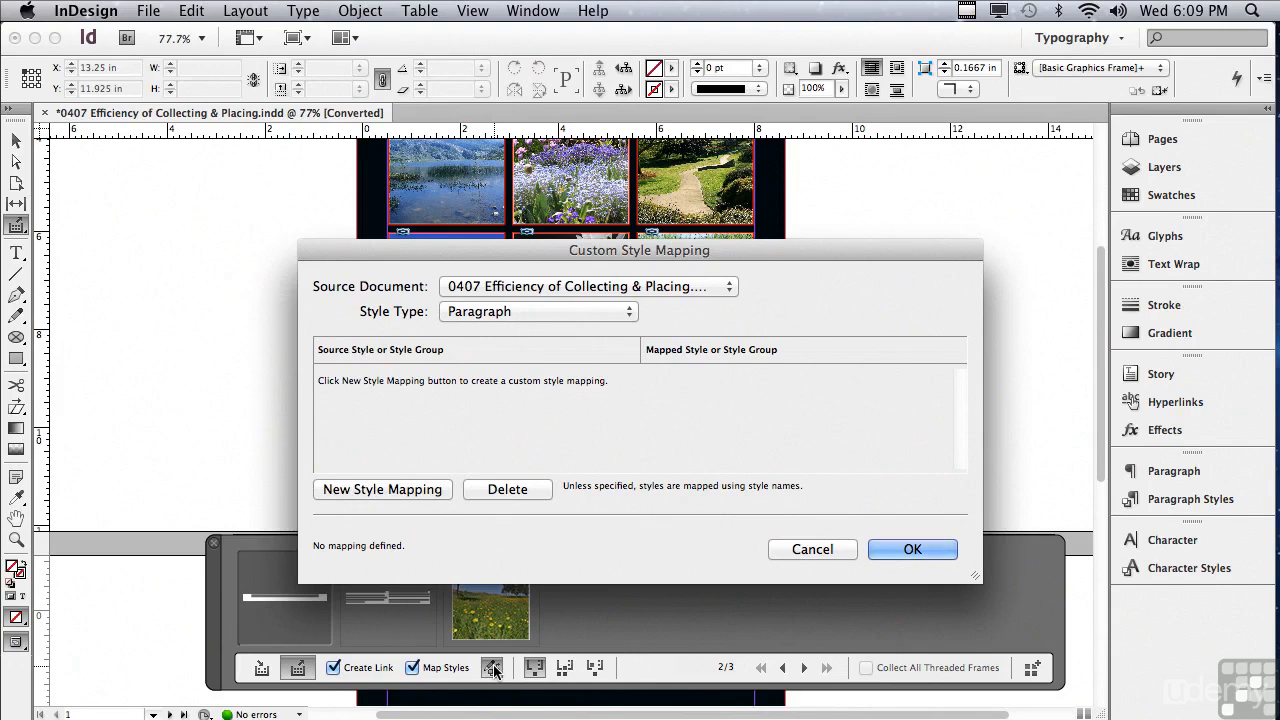
left_click(396, 492)
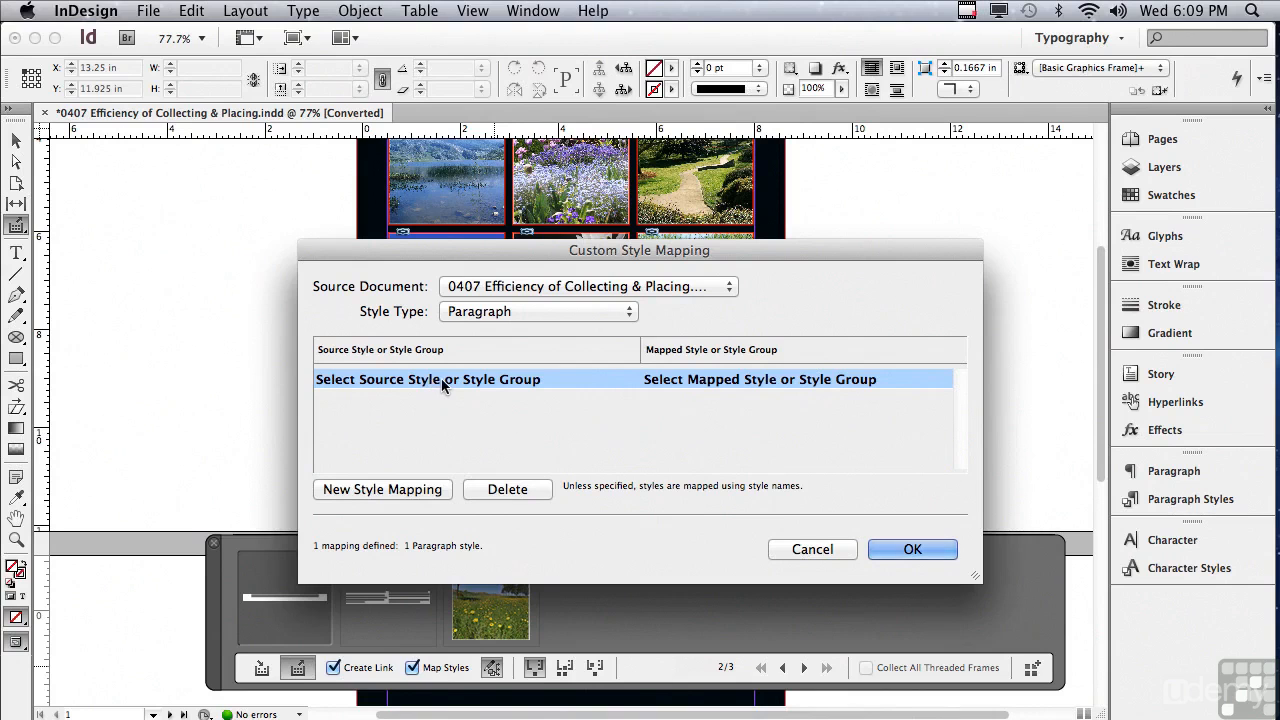
left_click(441, 381)
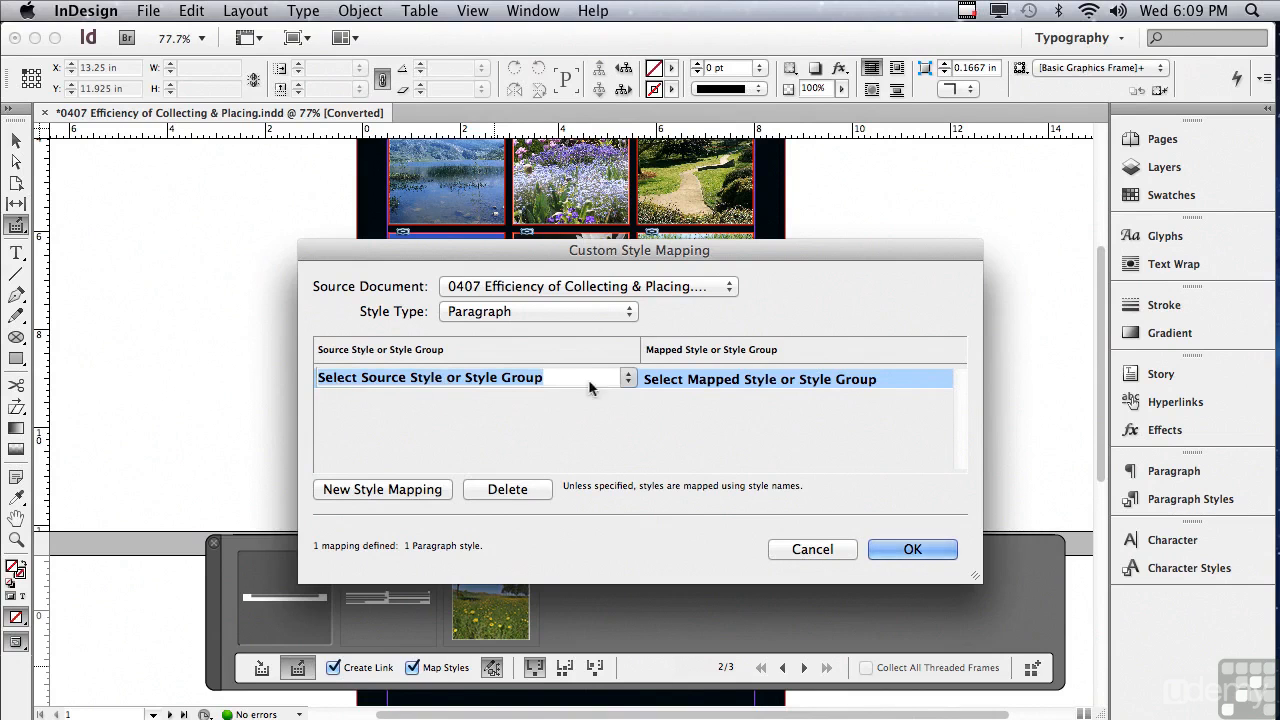
left_click(628, 378)
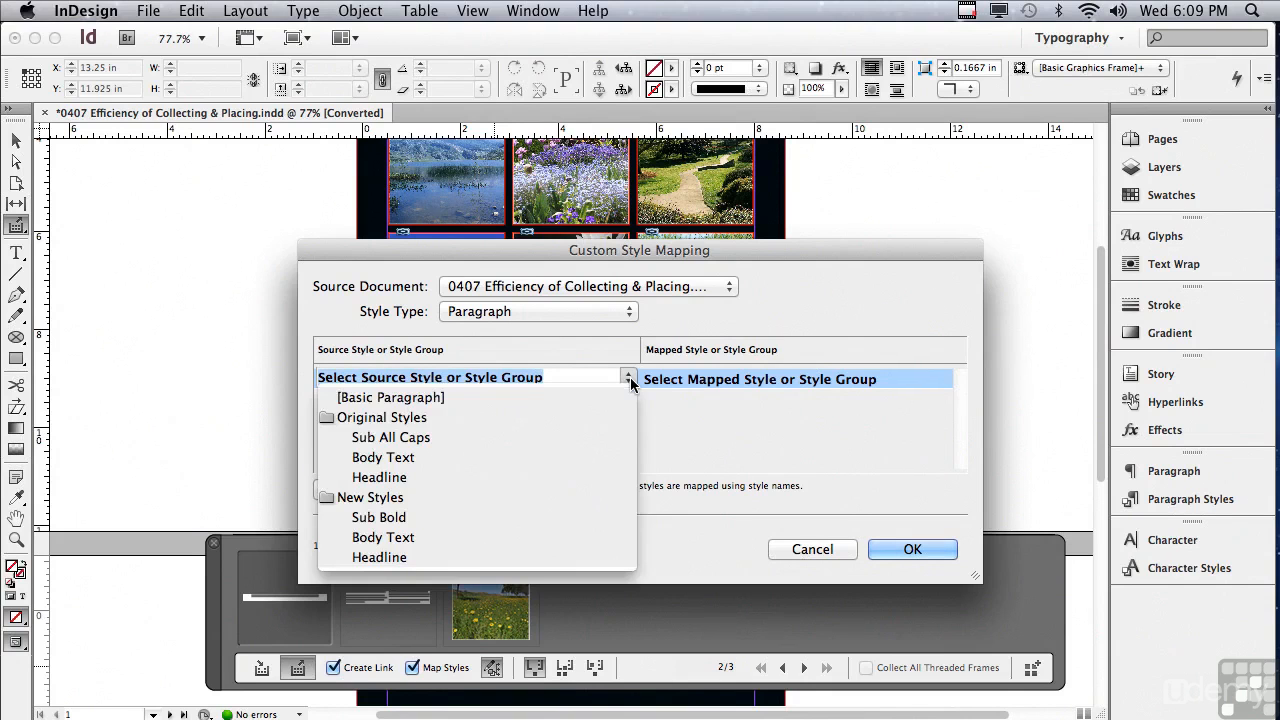
left_click(590, 437)
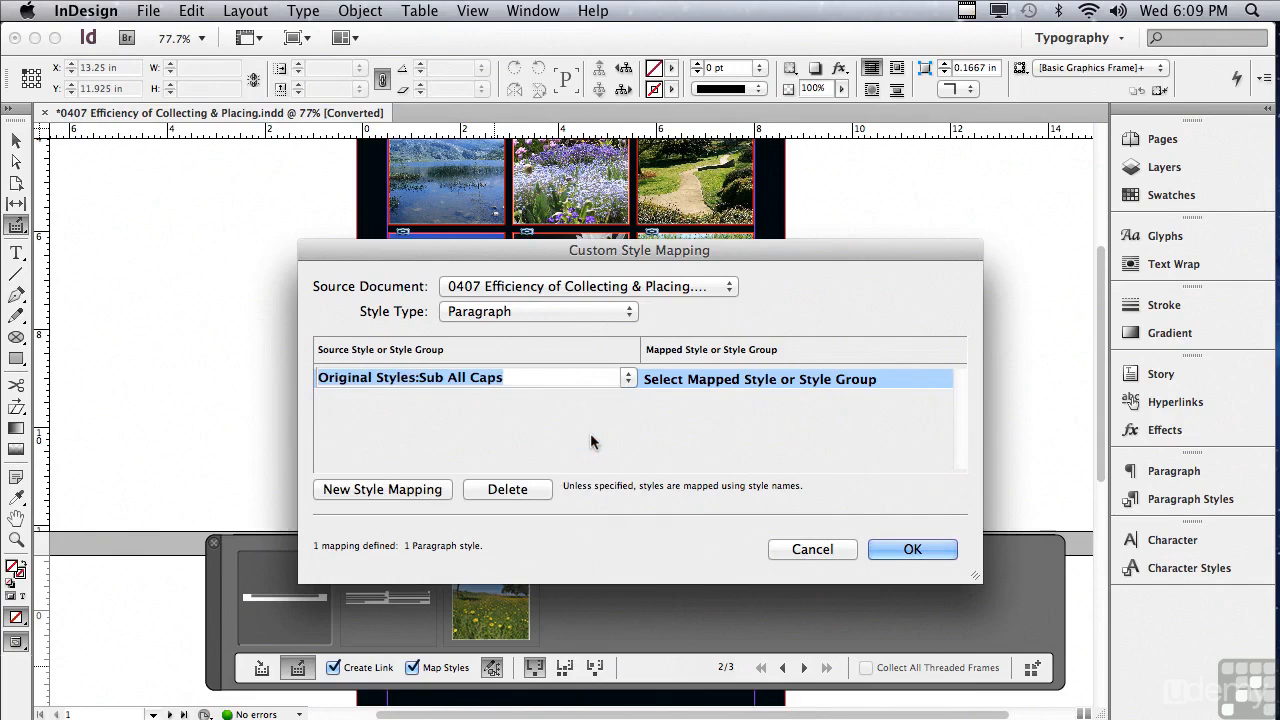
left_click(735, 381)
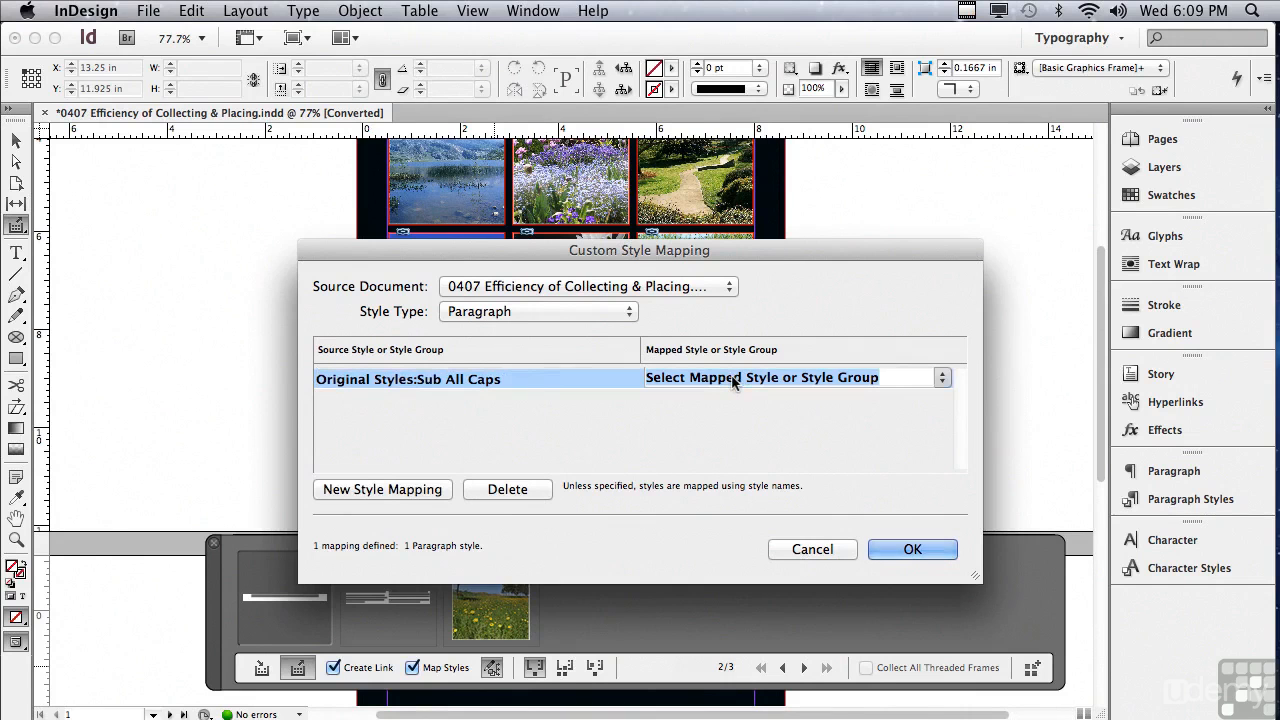
left_click(941, 378)
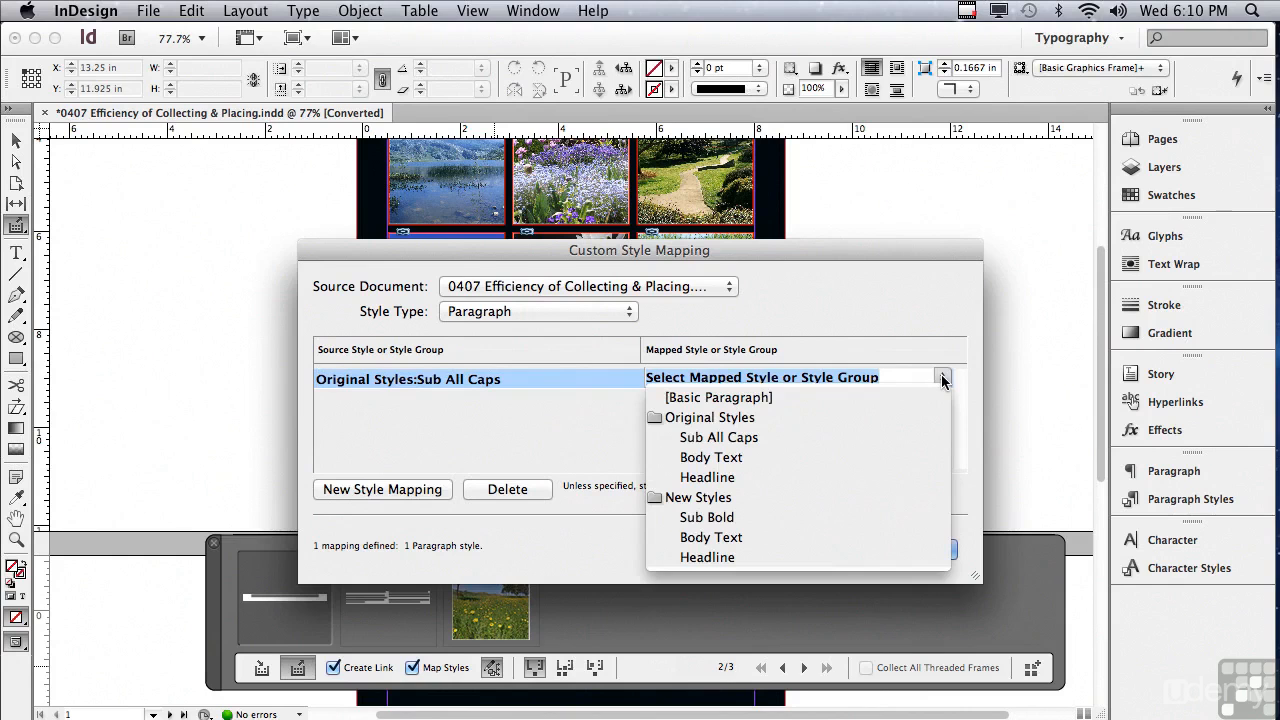
left_click(864, 518)
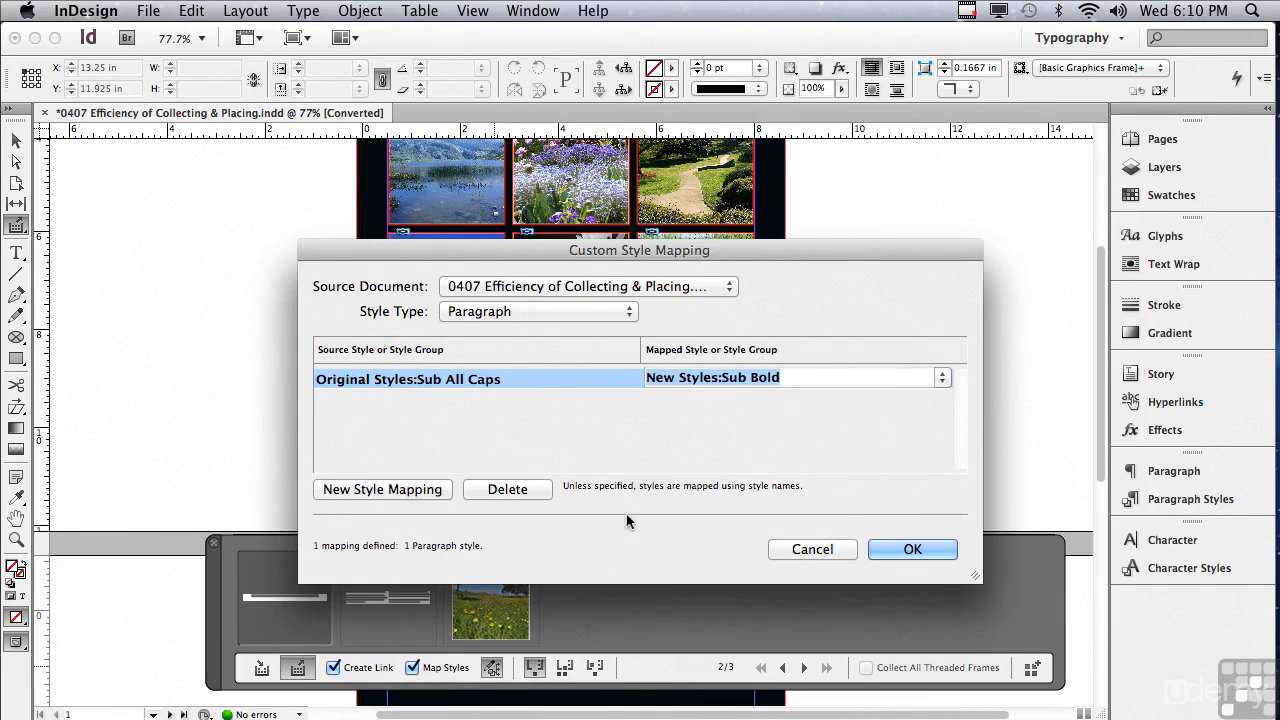
- Add a second mapping from the whole Original Styles group to the New Styles group, and accept the custom style mappings
left_click(397, 489)
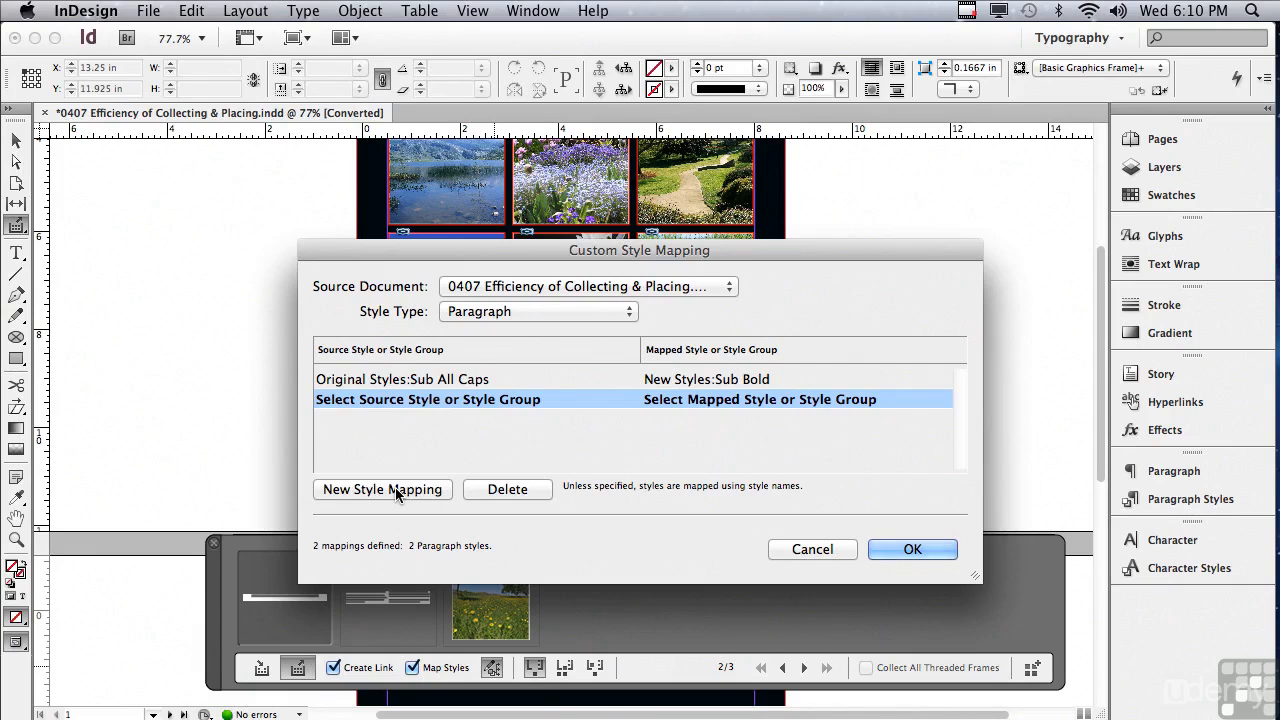
left_click(440, 403)
left_click(621, 397)
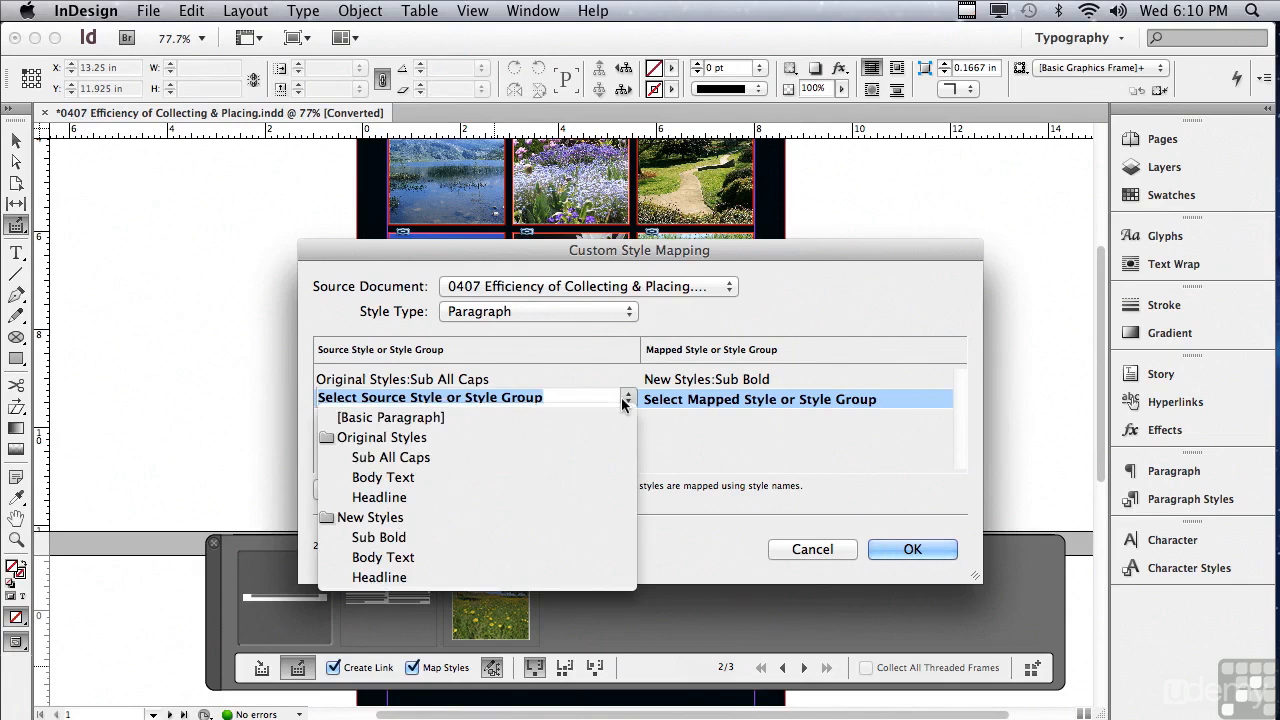
left_click(583, 439)
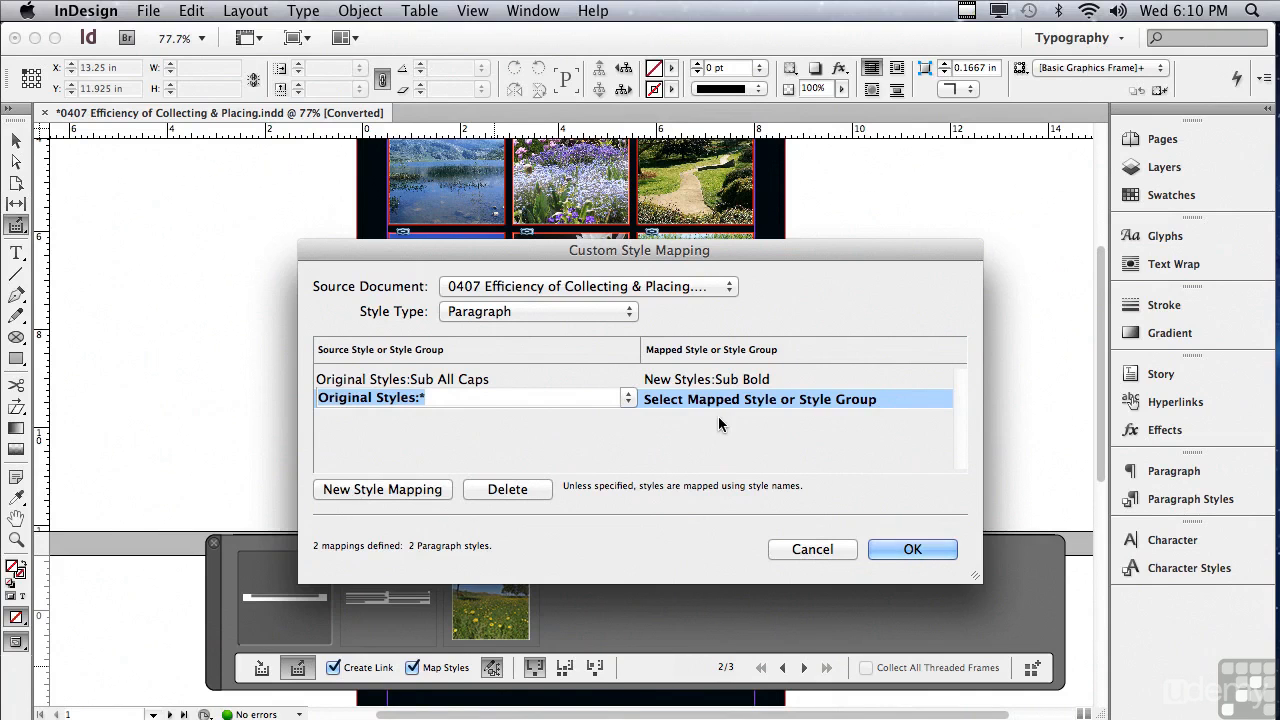
left_click(740, 401)
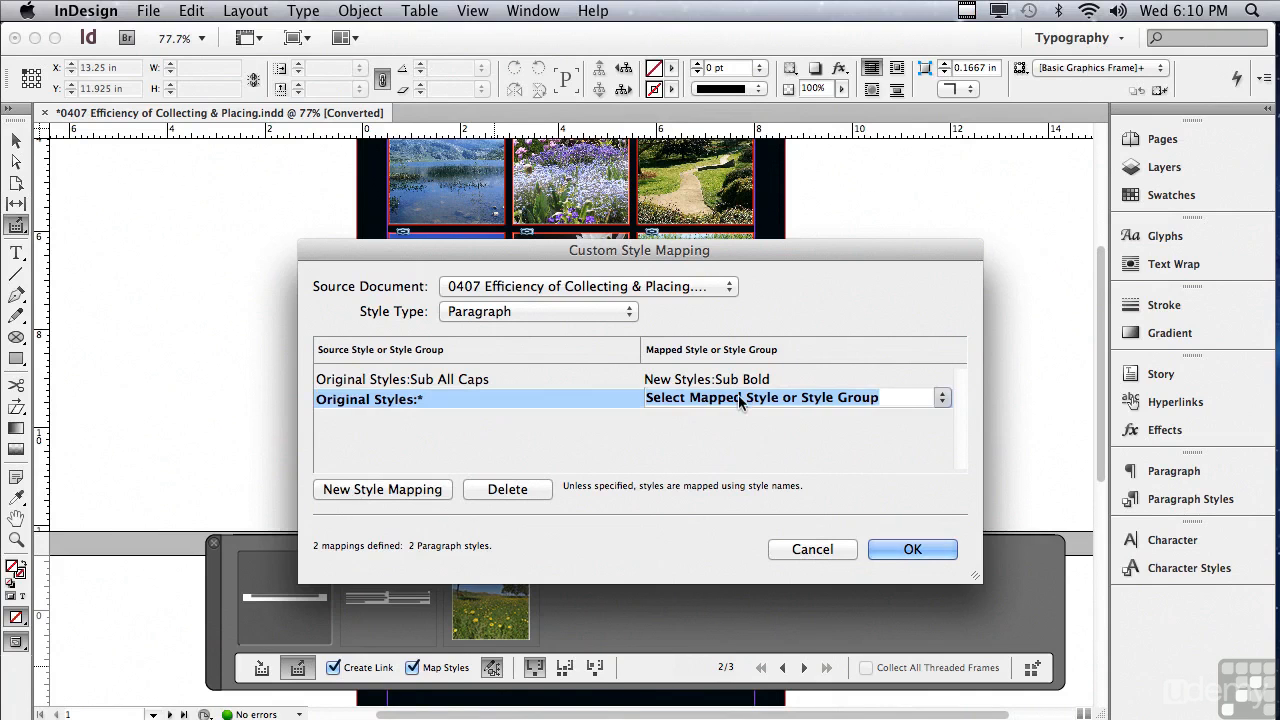
left_click(941, 398)
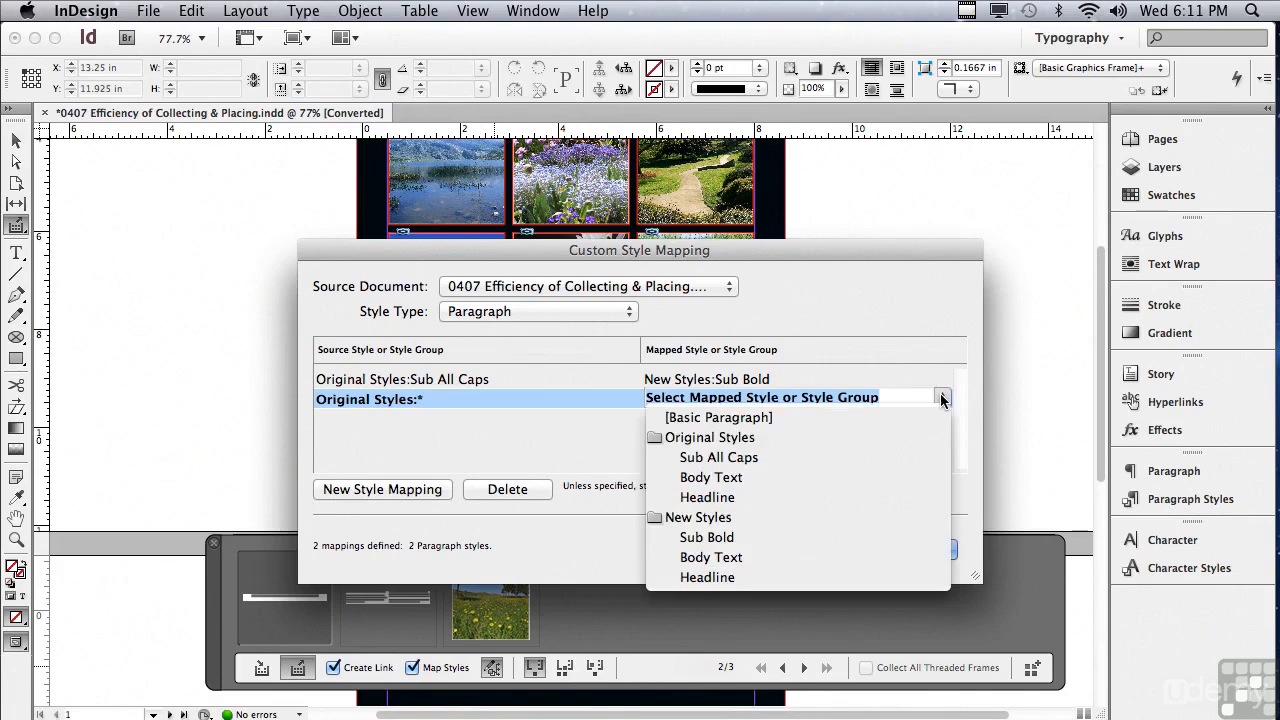
left_click(858, 517)
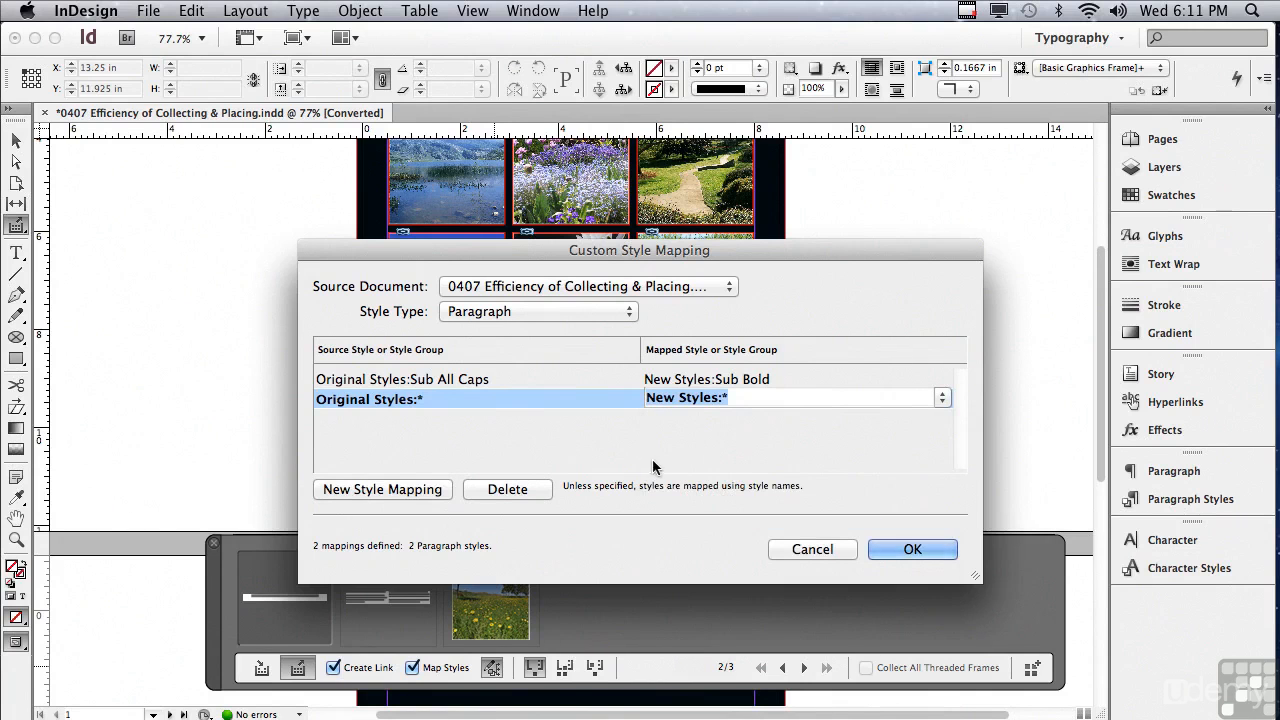
left_click_drag(544, 248, 534, 408)
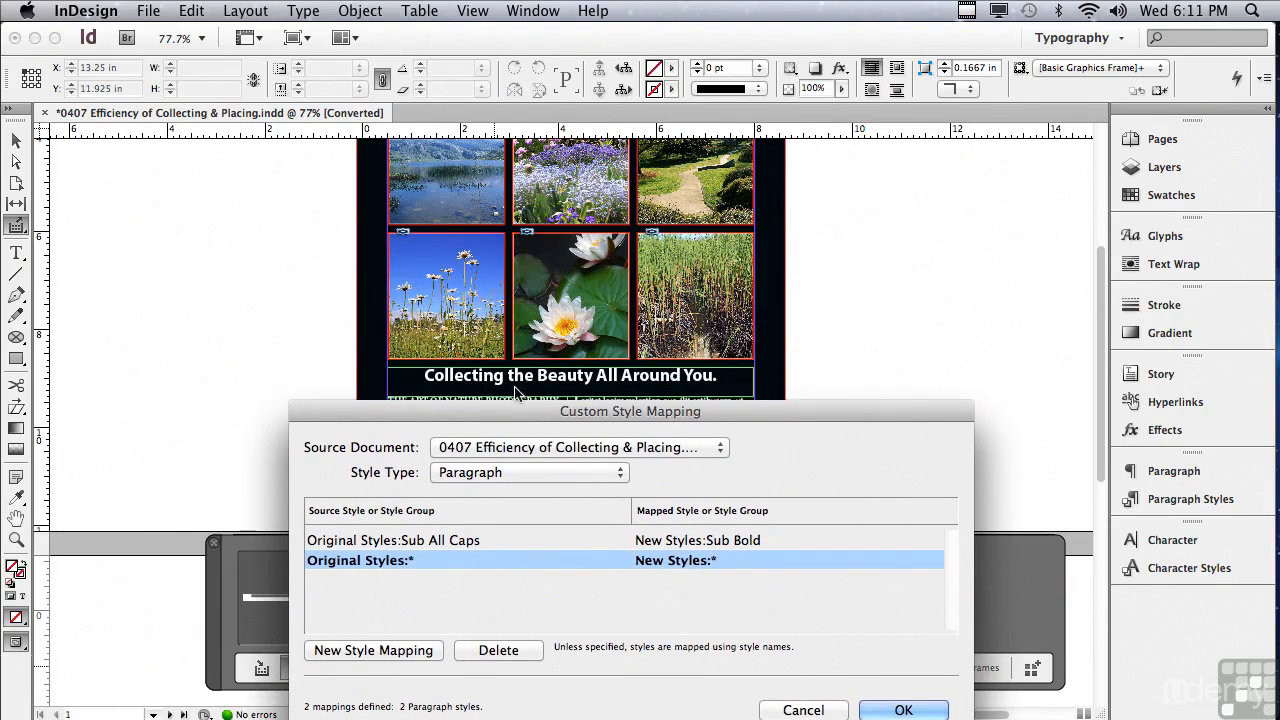
left_click_drag(644, 411, 662, 300)
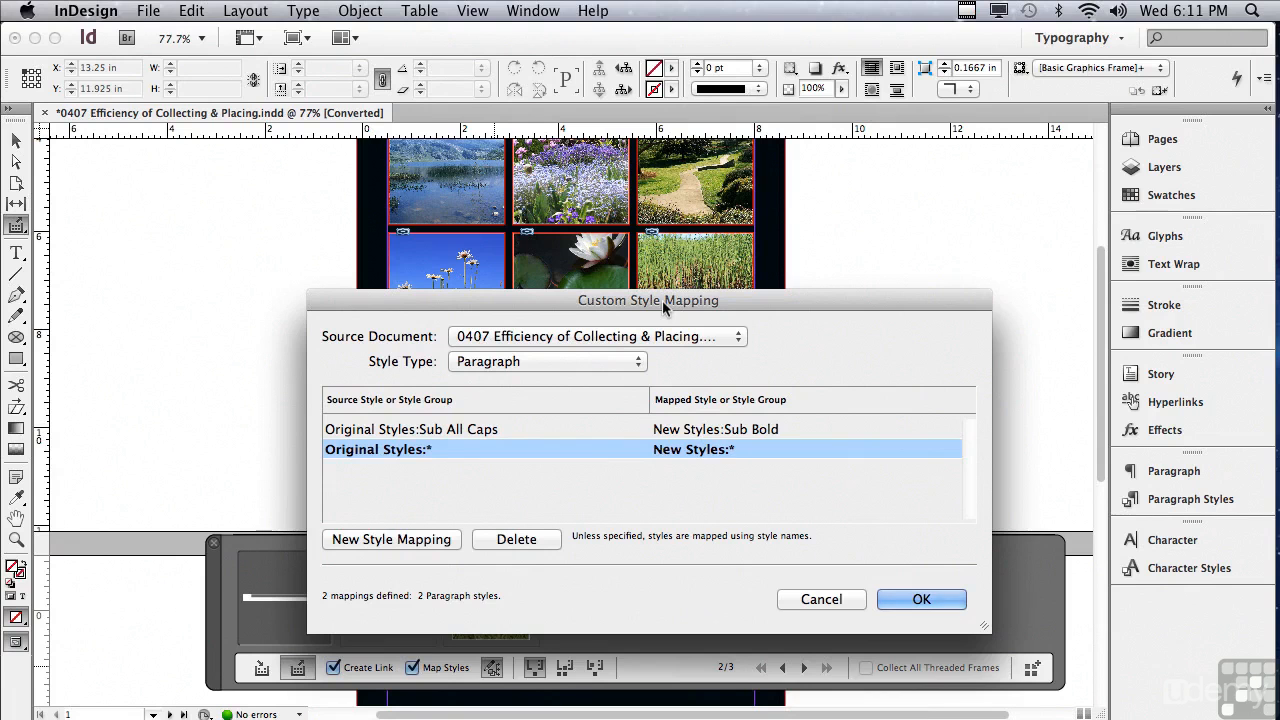
left_click(922, 601)
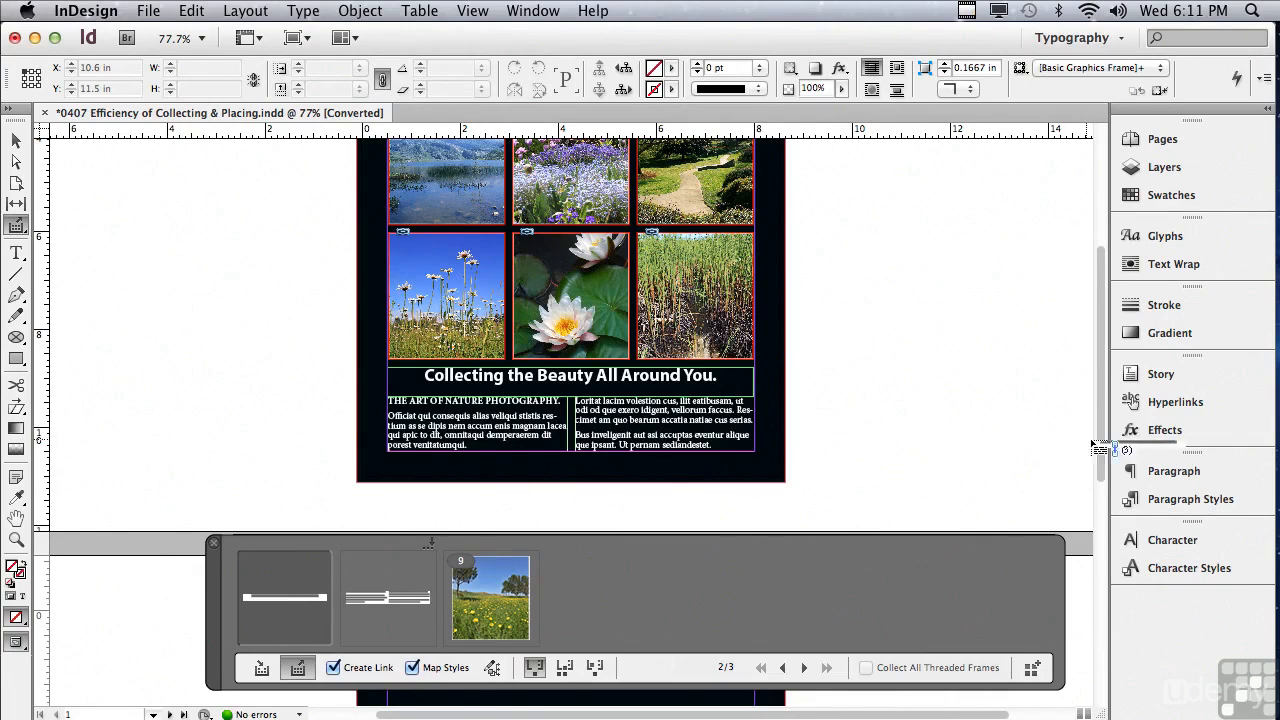
- Place the collected headline at page 2's upper-left margin corner and the body text frame directly below it
left_click_drag(1097, 446, 1097, 564)
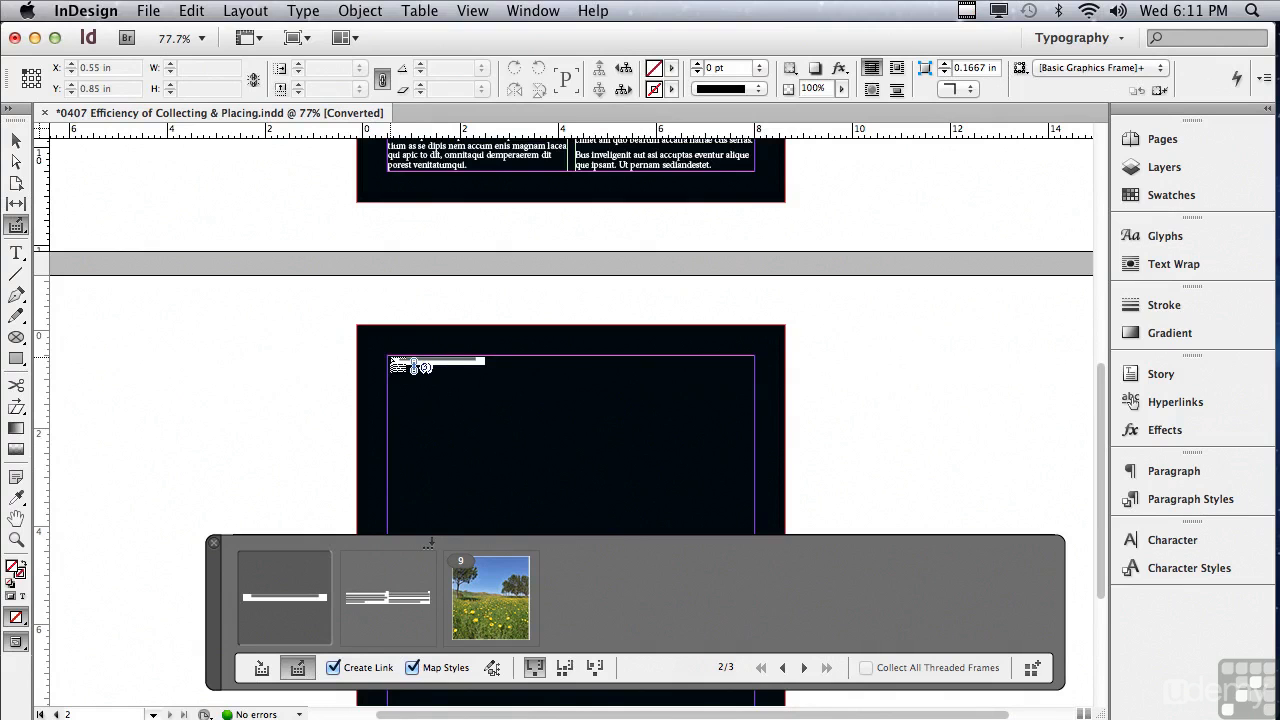
left_click(390, 358)
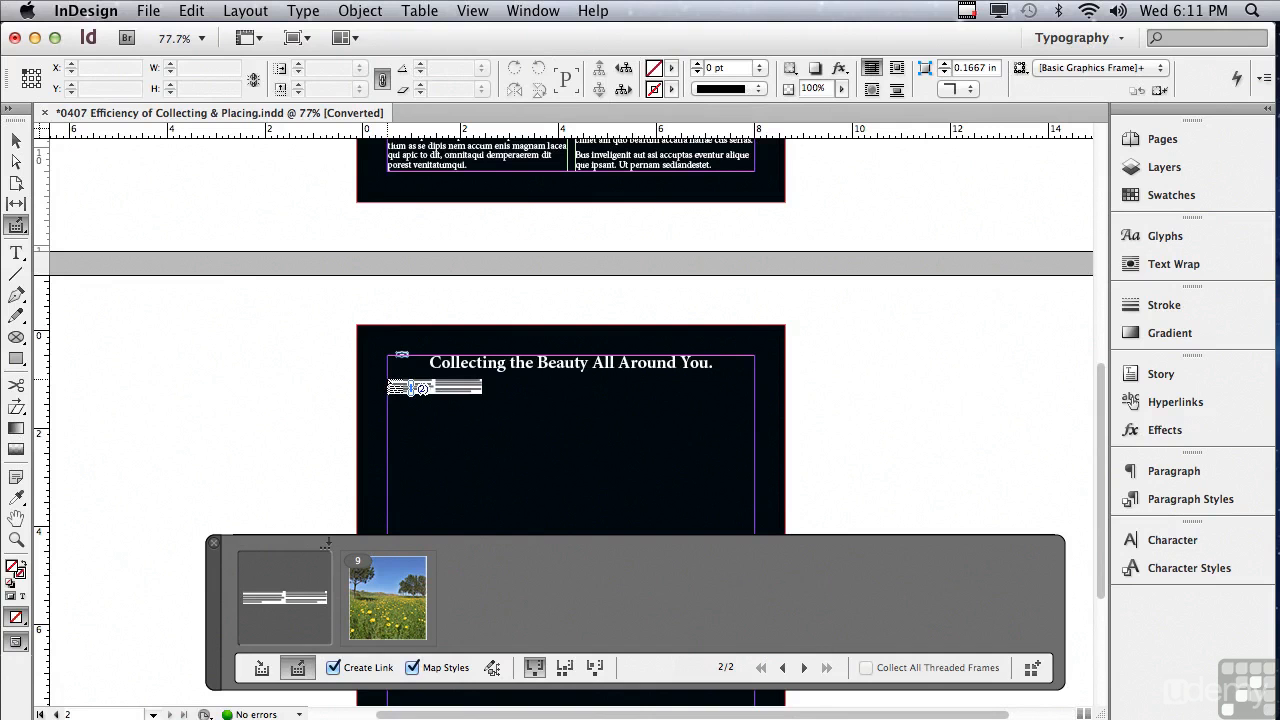
left_click(389, 380)
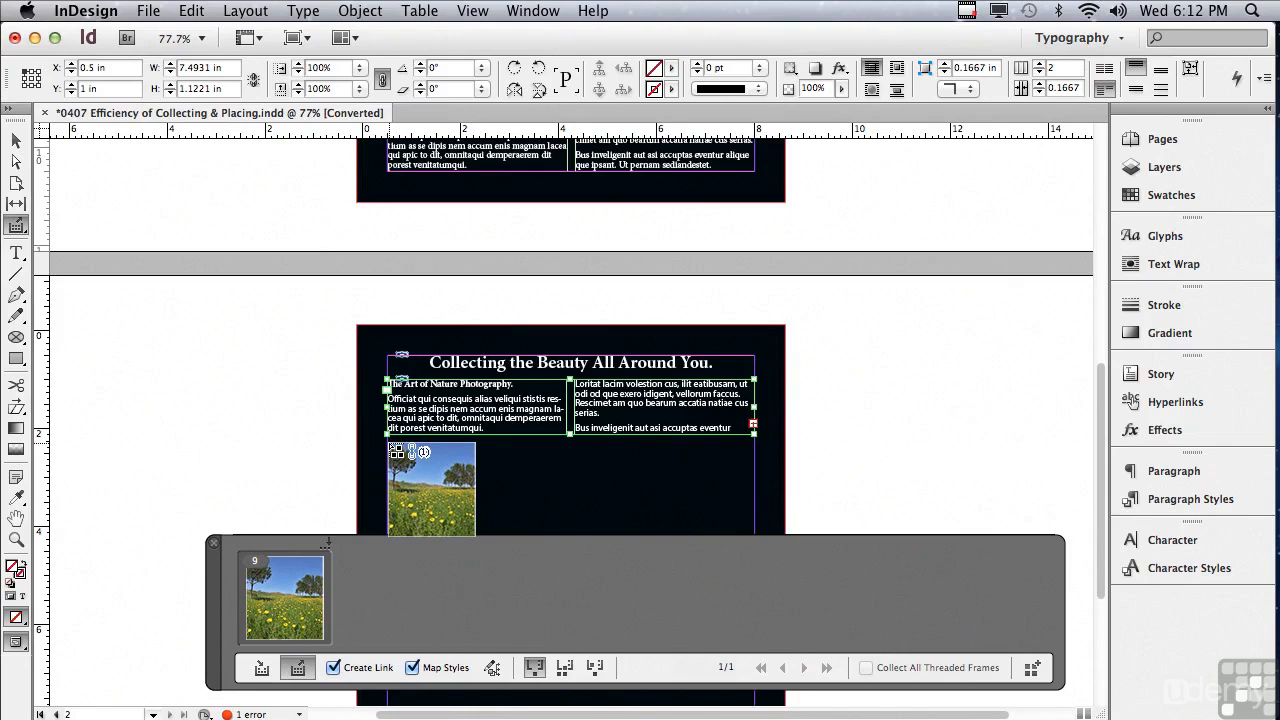
- Place the collected set of nine photos on page 2, at the left margin directly below the body text frame
left_click(388, 444)
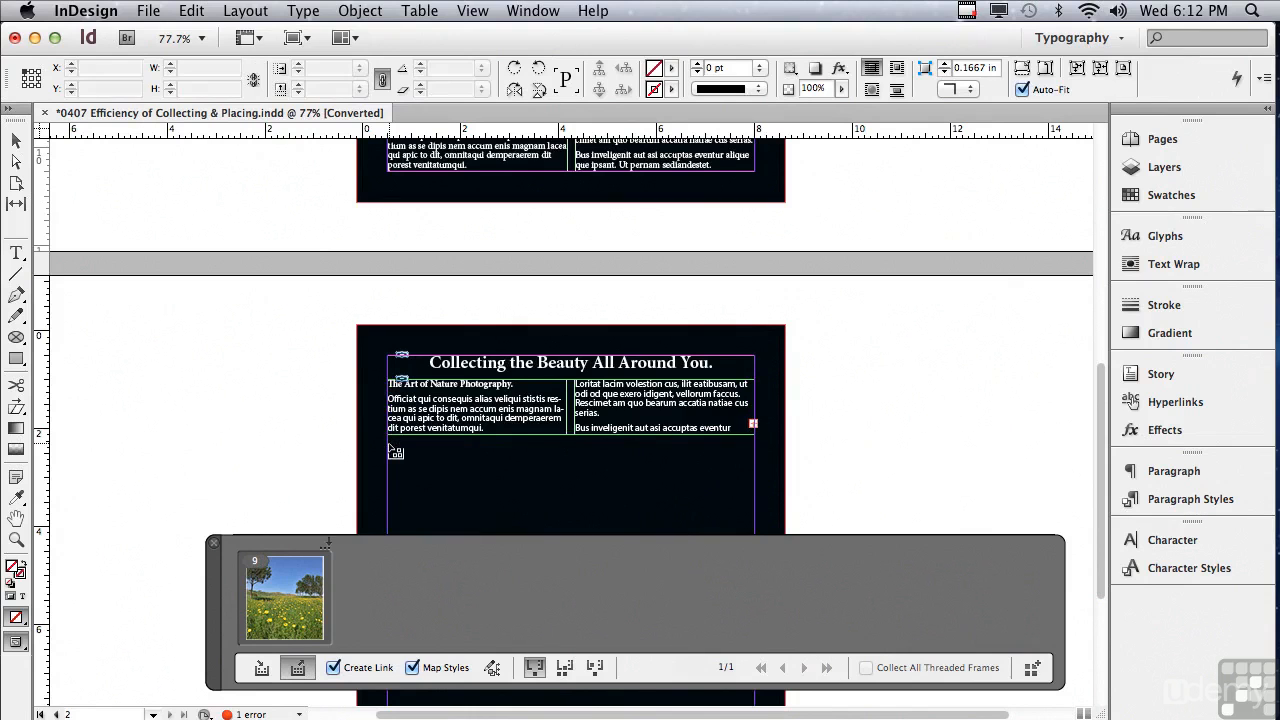
left_click(388, 443)
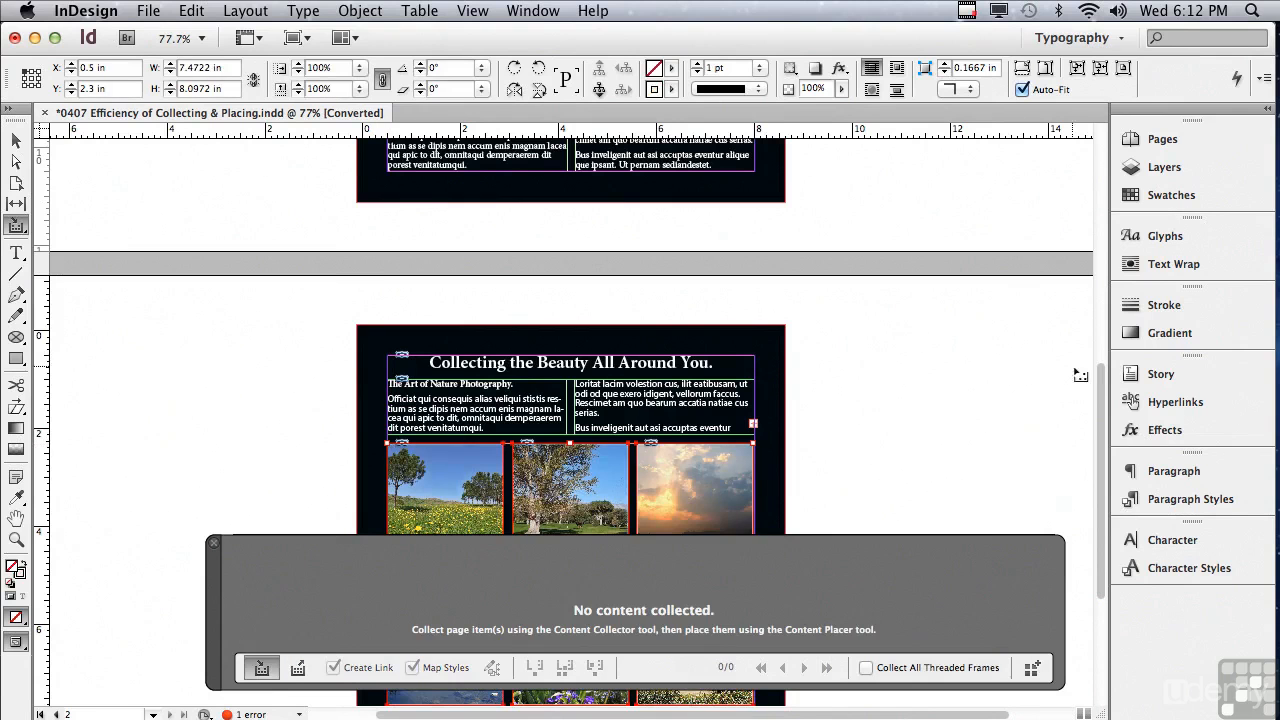
- Collect the daisy, water lily and reed photos from the last row of page 1's photo grid, in that order
left_click_drag(1103, 372, 1061, 350)
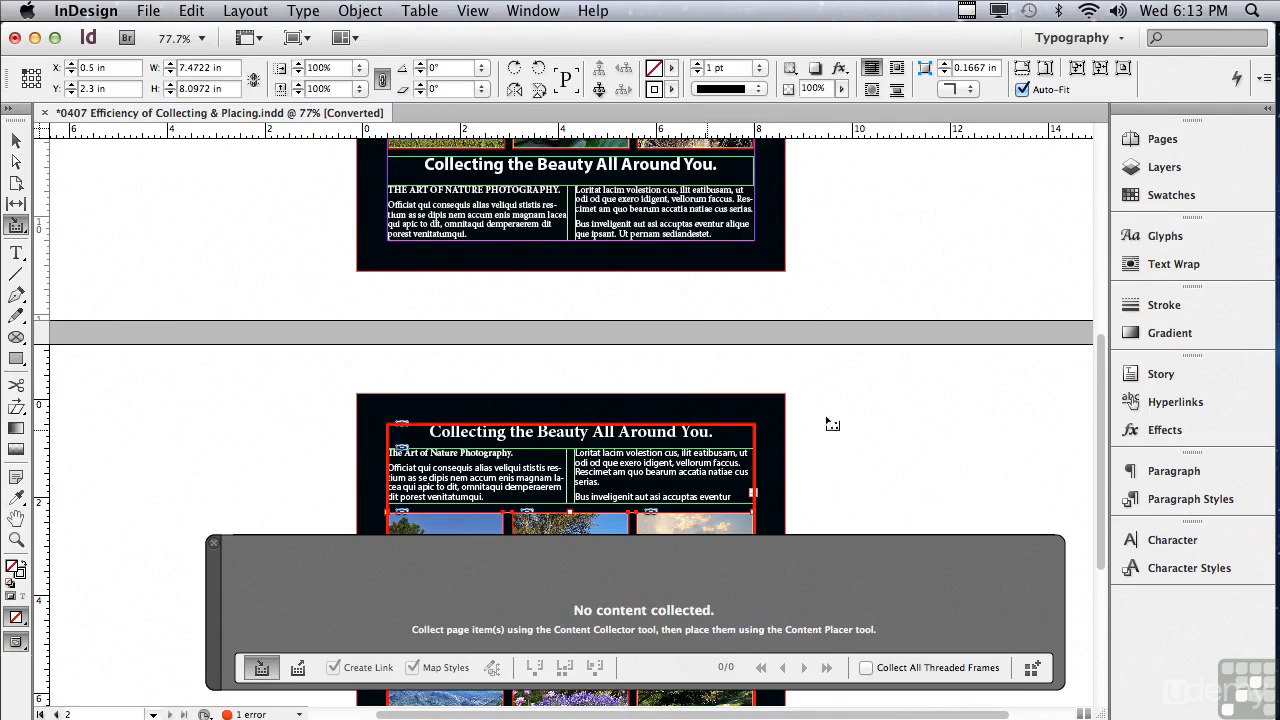
left_click_drag(1099, 362, 1099, 263)
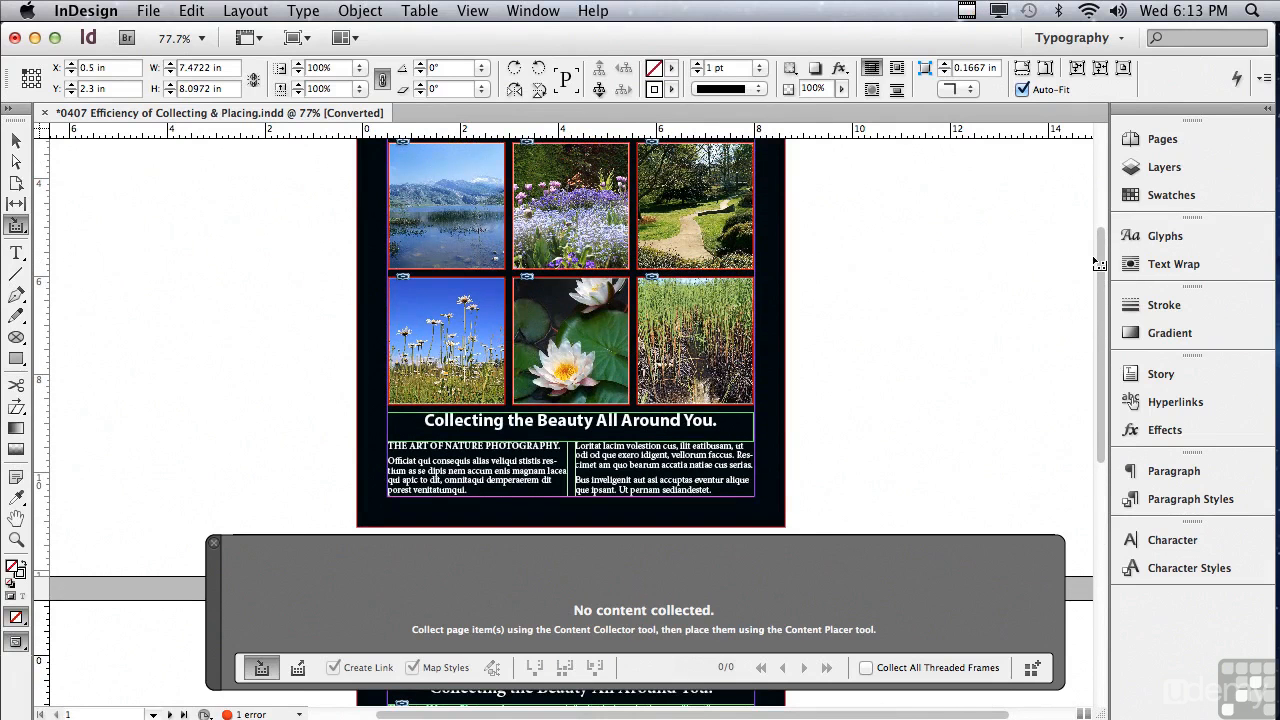
left_click(450, 337)
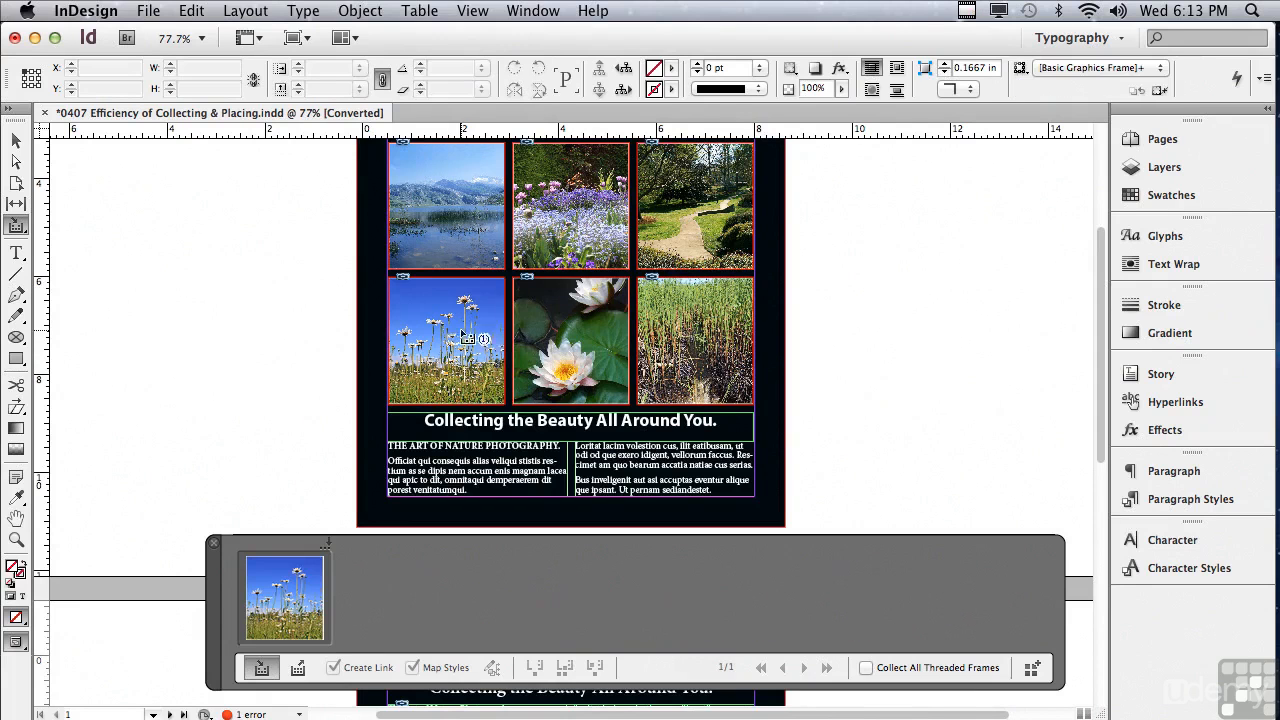
left_click(553, 342)
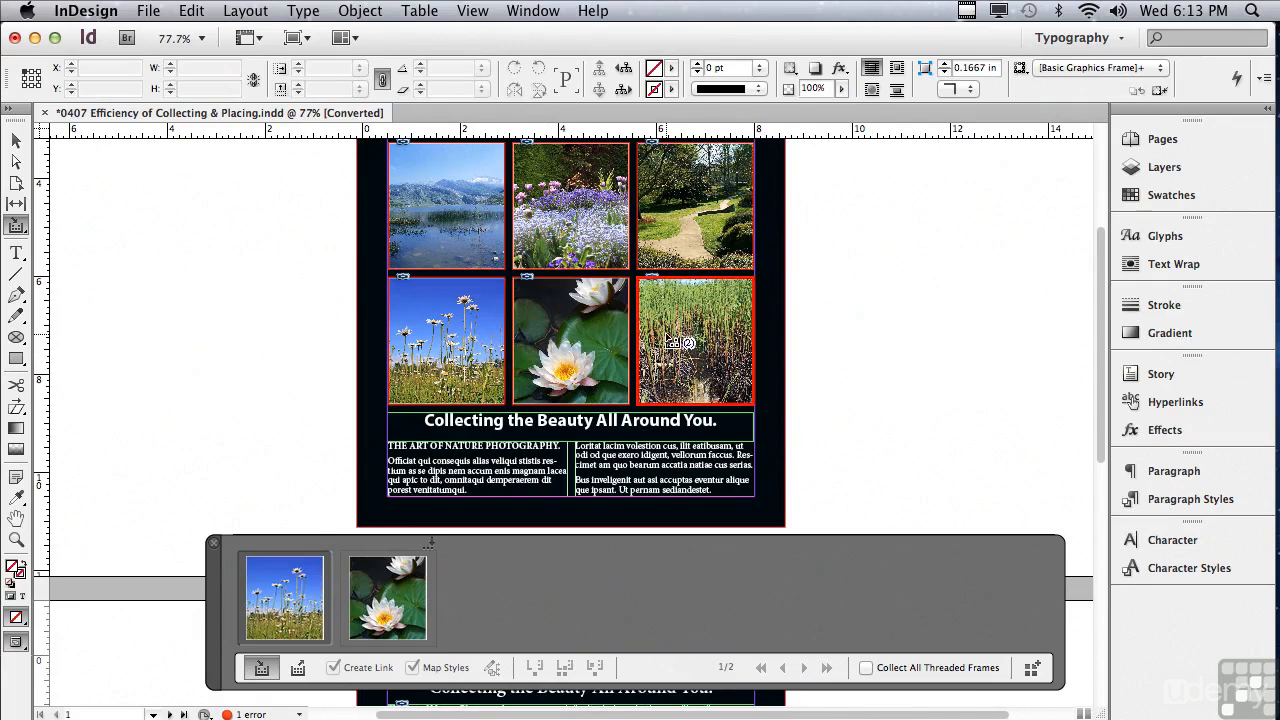
left_click(669, 342)
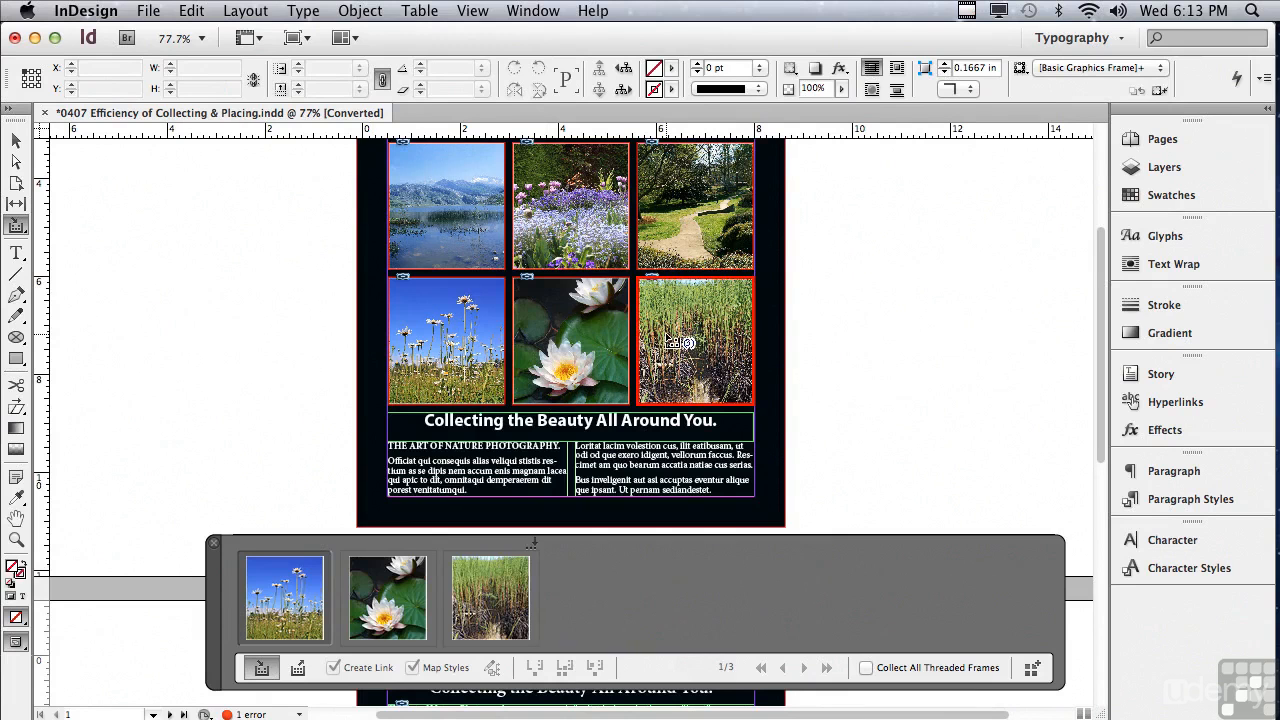
- Place the daisy photo on the pasteboard left of page 1, at about X -5.4 in, Y 4.7 in, removing it from the conveyor
left_click(299, 670)
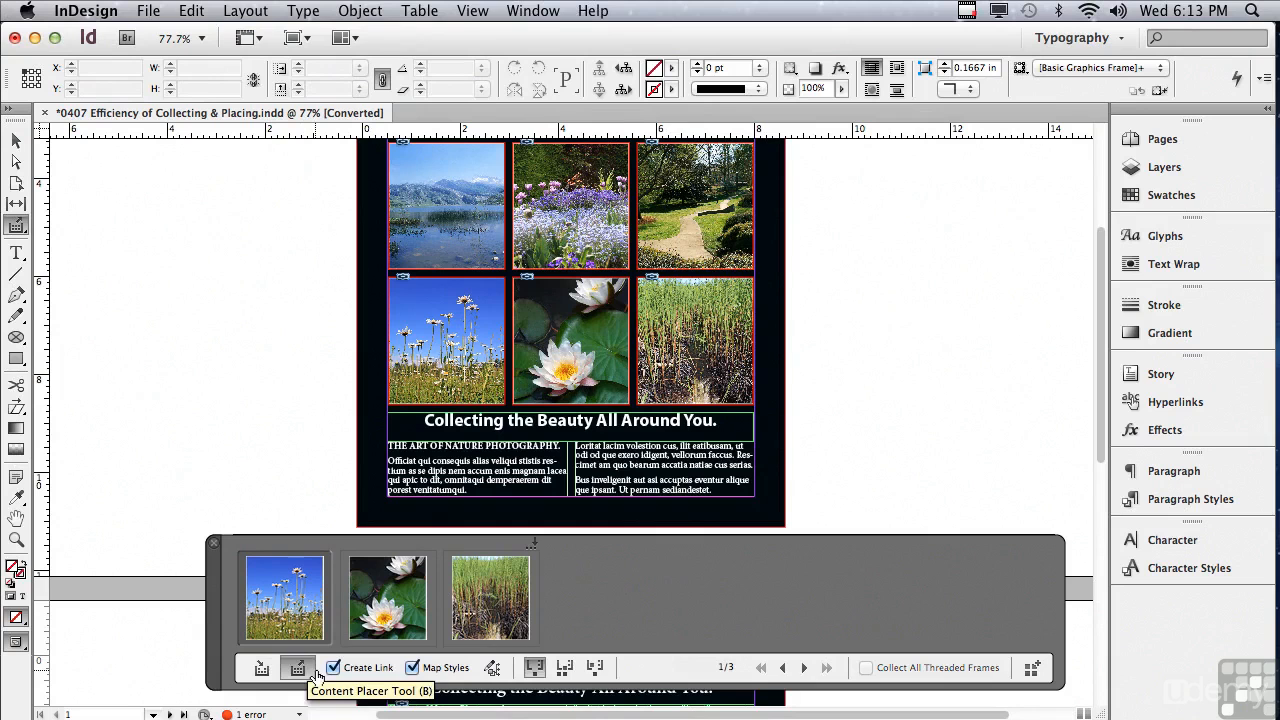
left_click(531, 677)
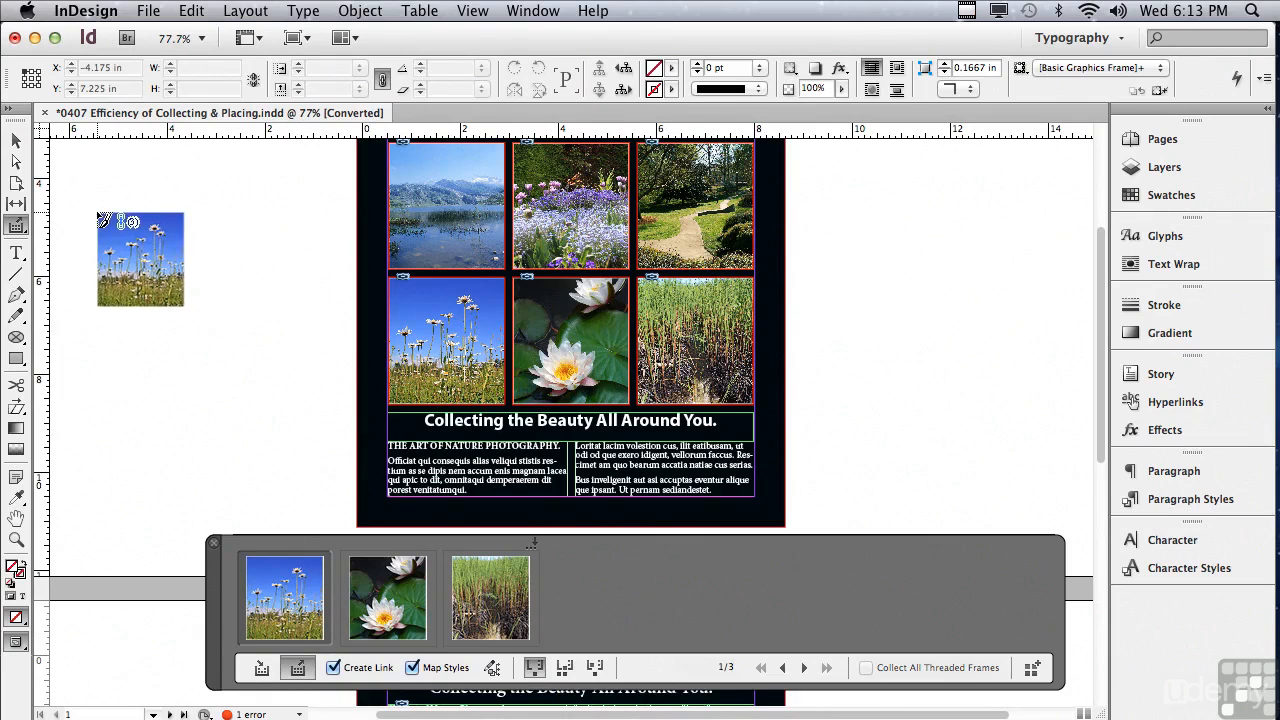
left_click(100, 218)
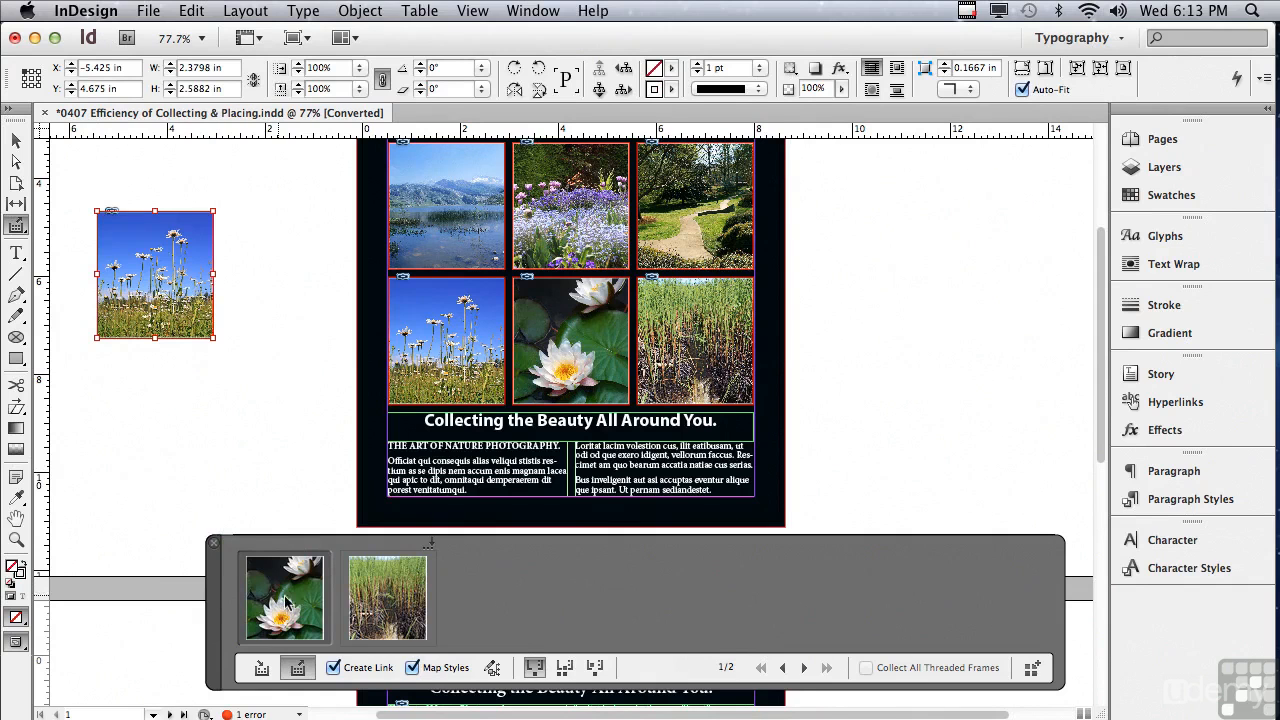
- Place two side-by-side copies of the water lily photo below the pasteboard daisy photo, using the place multiple and keep in conveyor mode
left_click(565, 668)
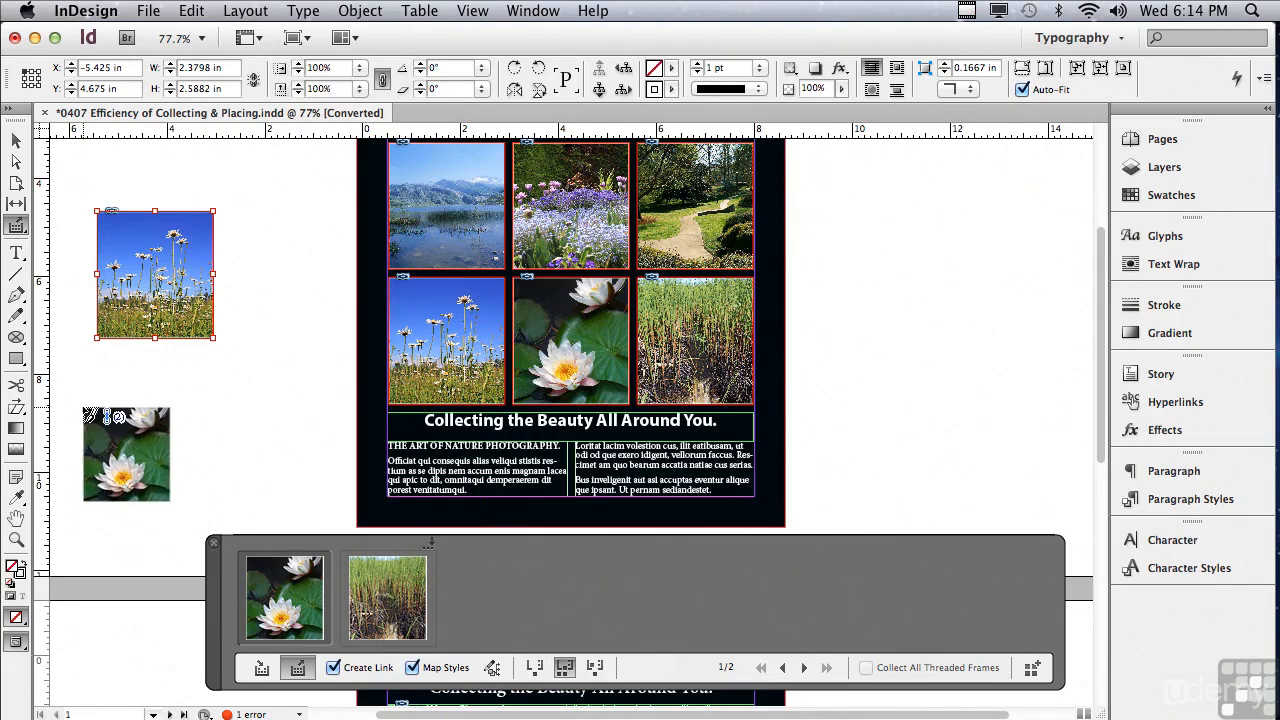
left_click(77, 402)
left_click(217, 402)
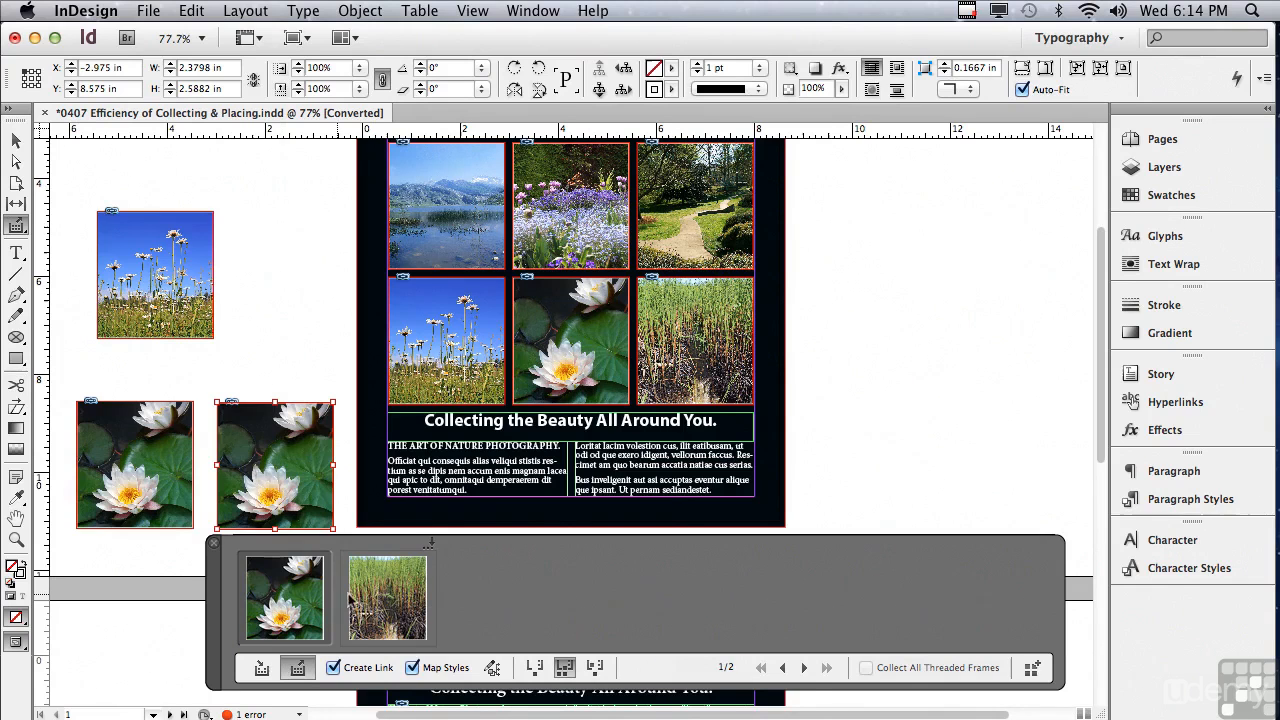
- With the place, keep in conveyor, and load next mode, place the water lily and reed photos side by side on the pasteboard right of page 1
left_click(595, 668)
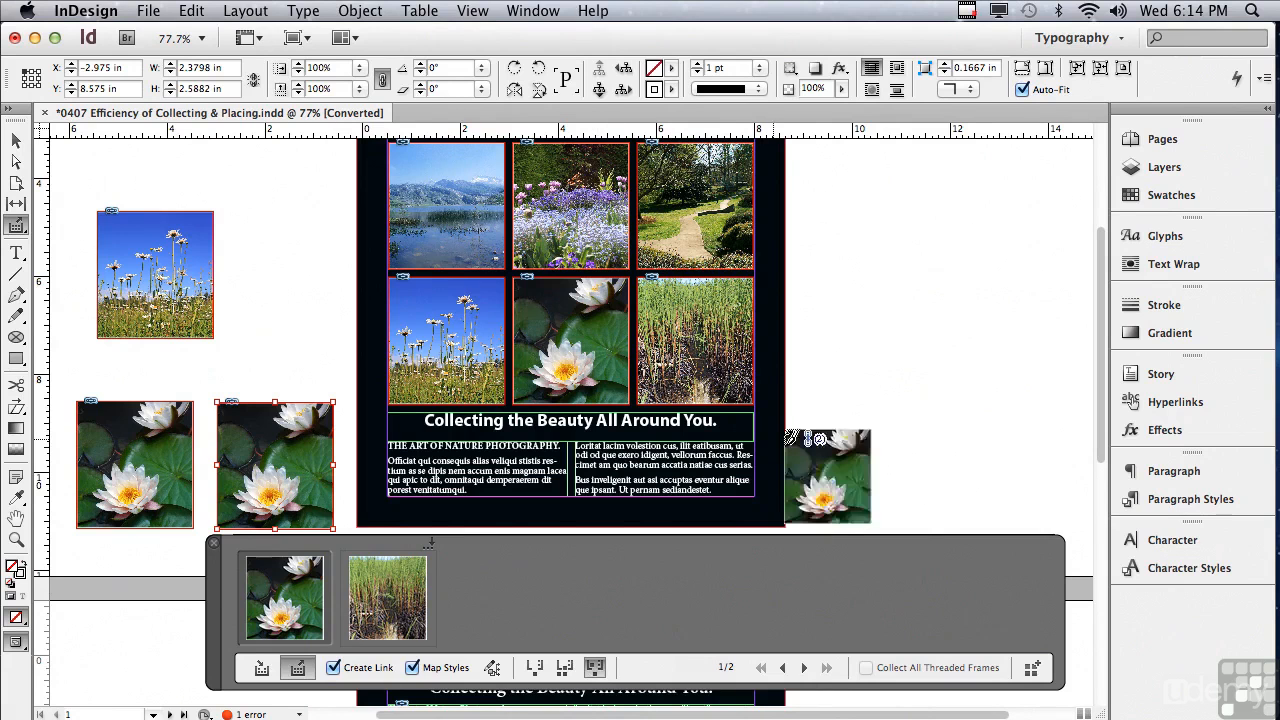
left_click(825, 198)
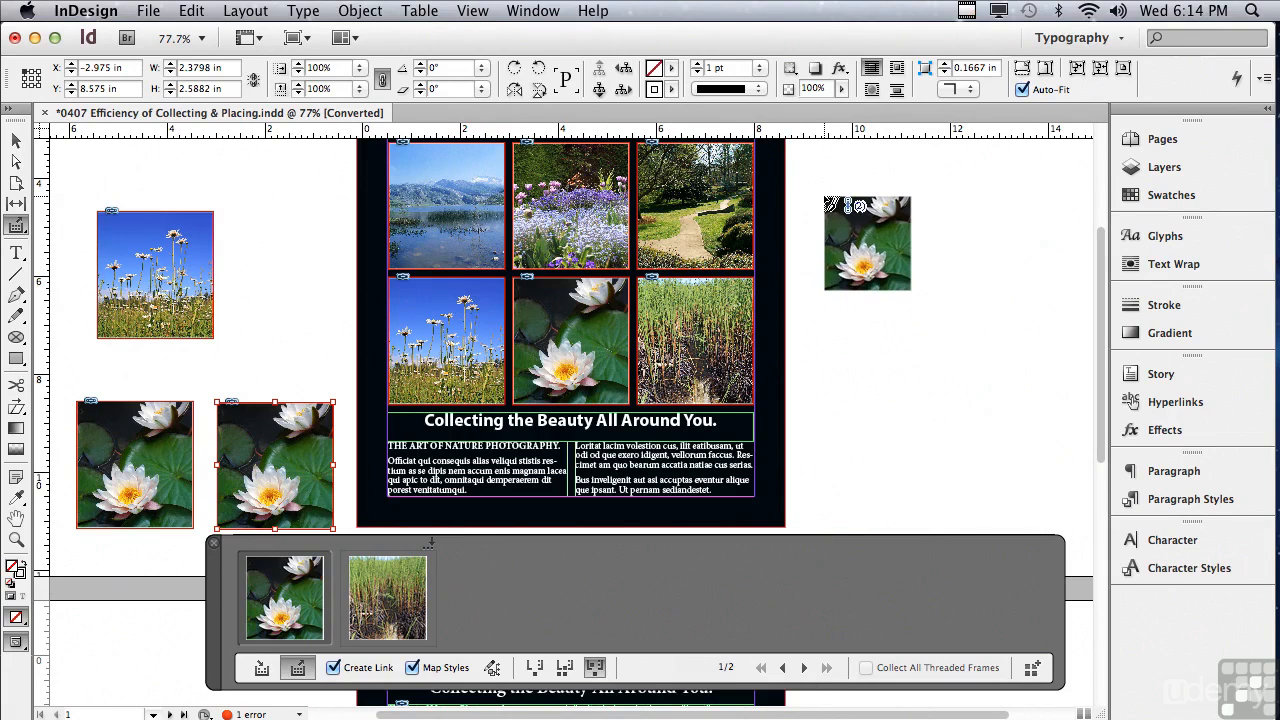
left_click(826, 200)
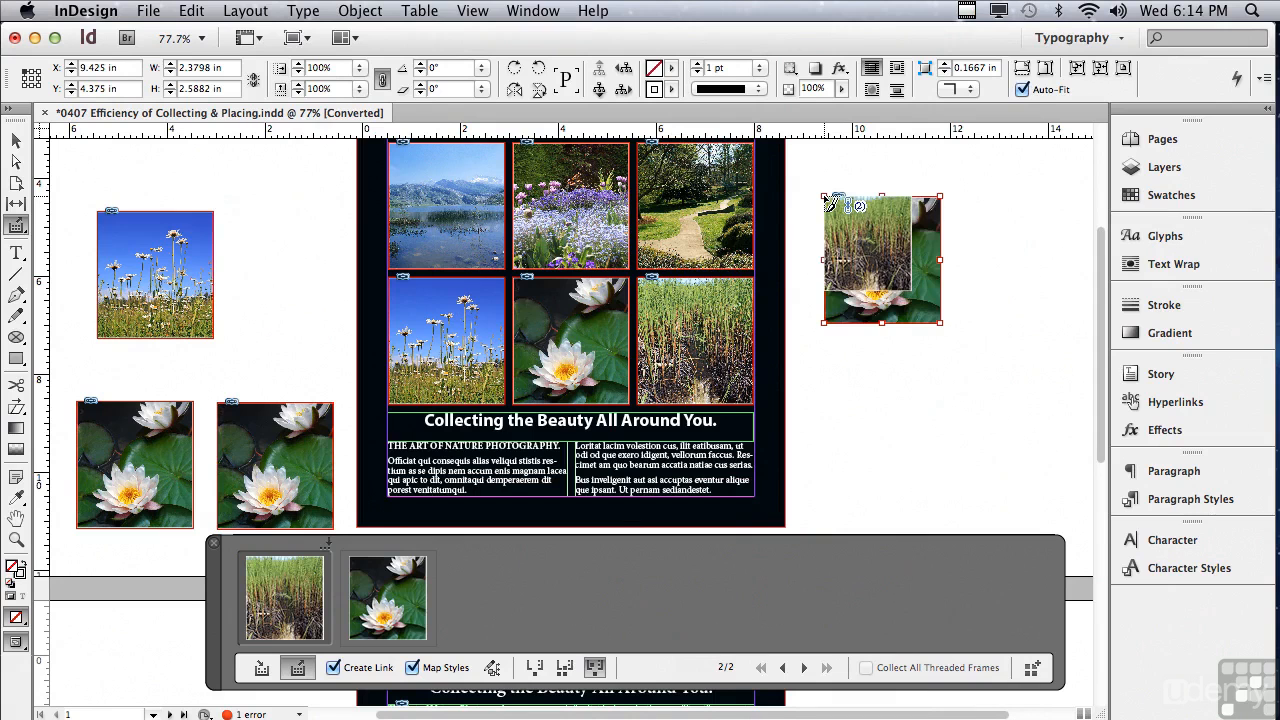
left_click(957, 199)
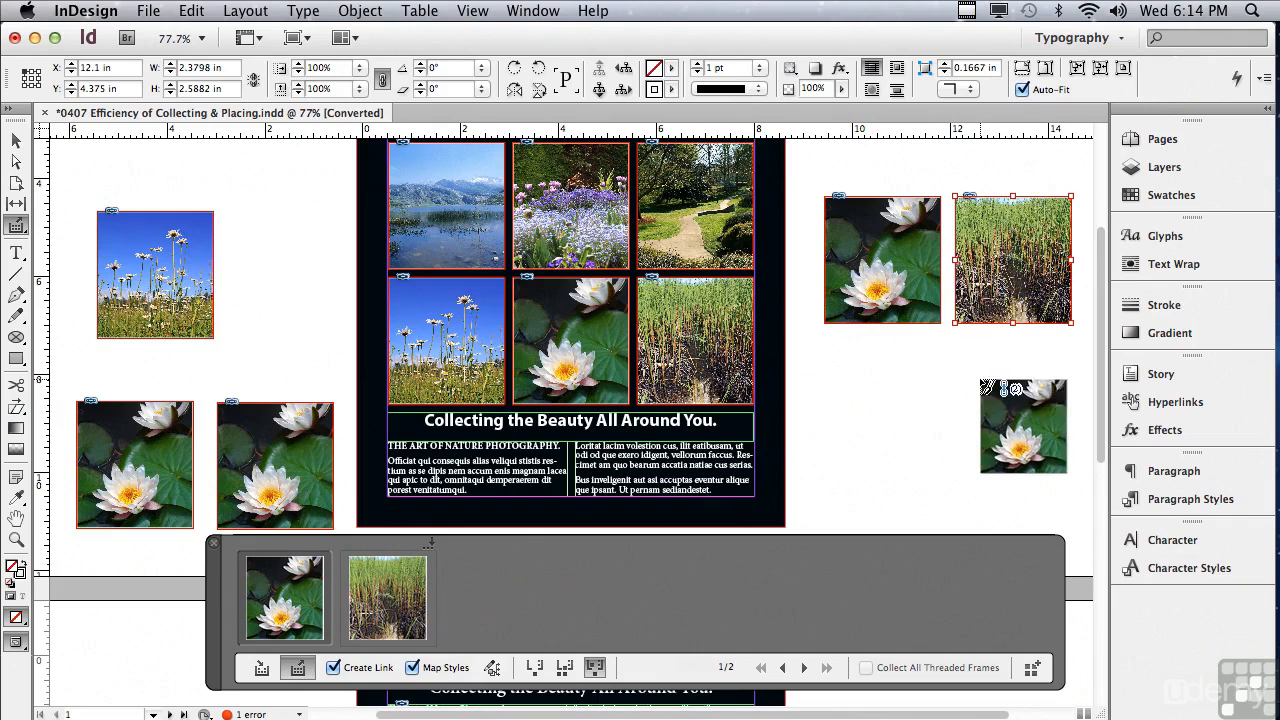
- Examine the Load Conveyor options for Selection, Pages and All Pages Including Pasteboard Objects, and cancel without loading anything
left_click(1031, 672)
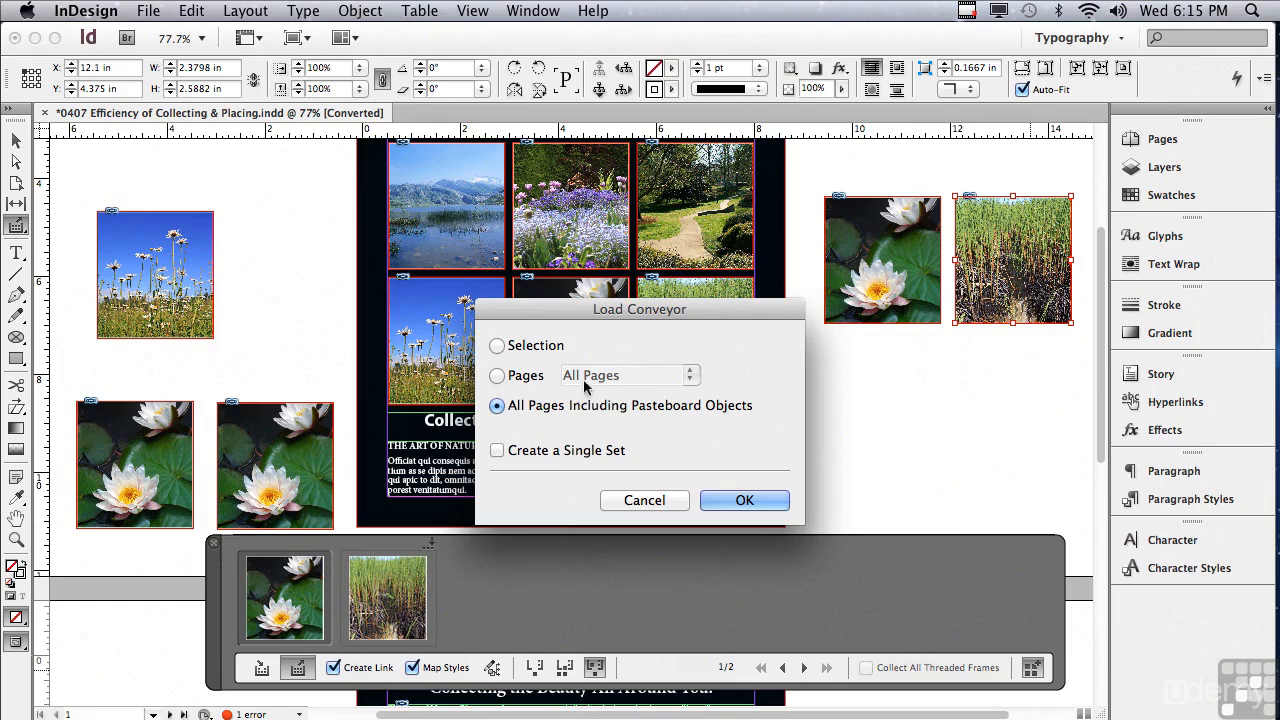
left_click(497, 346)
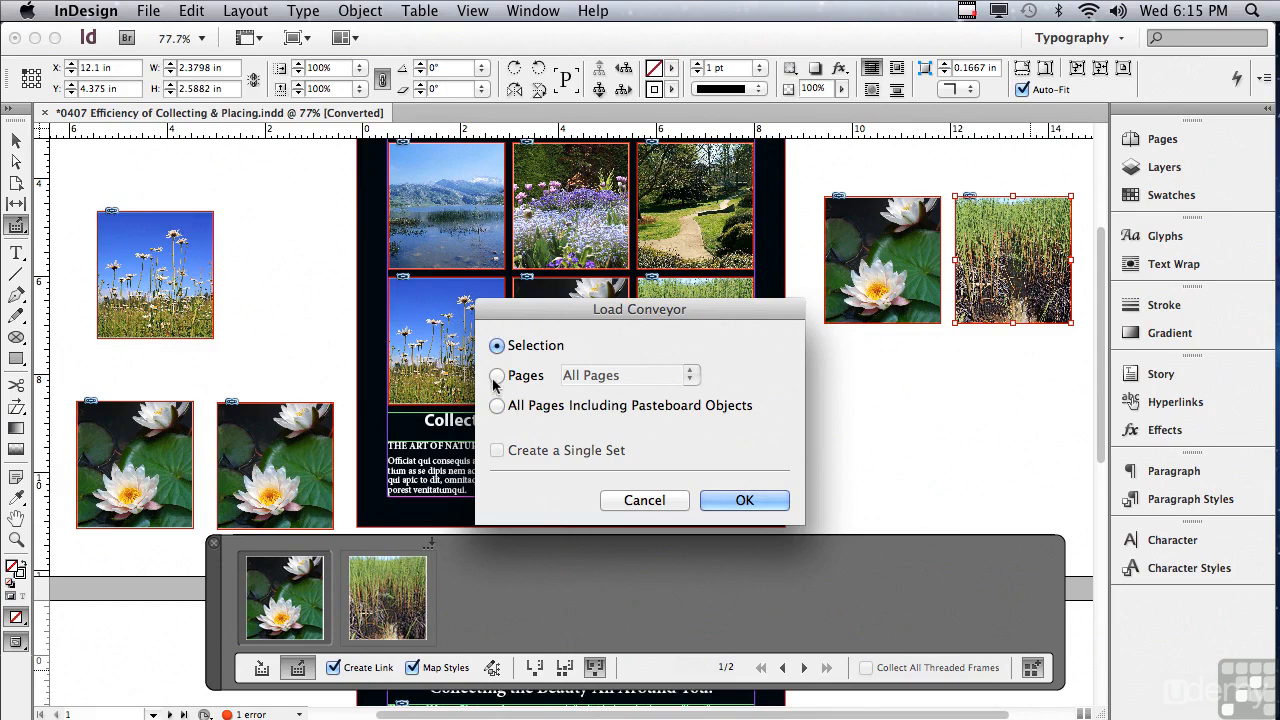
left_click(497, 376)
left_click(690, 376)
left_click(686, 420)
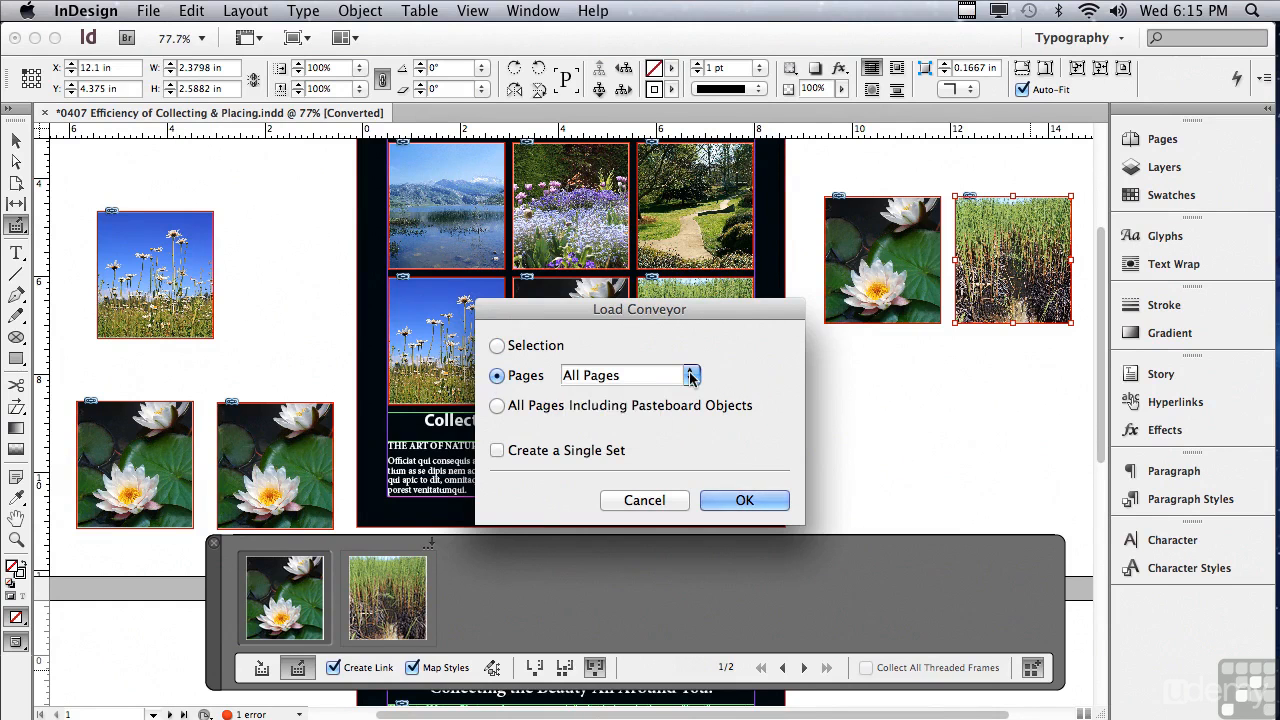
left_click(499, 408)
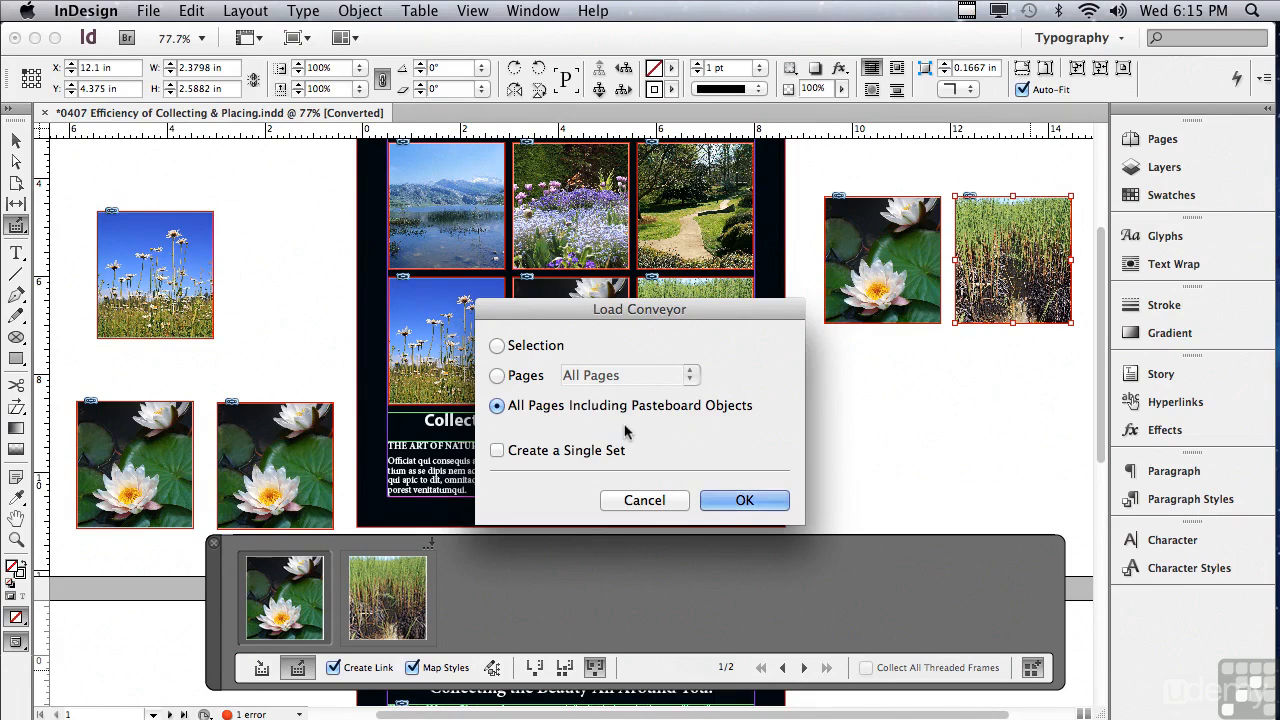
left_click(499, 348)
left_click(632, 499)
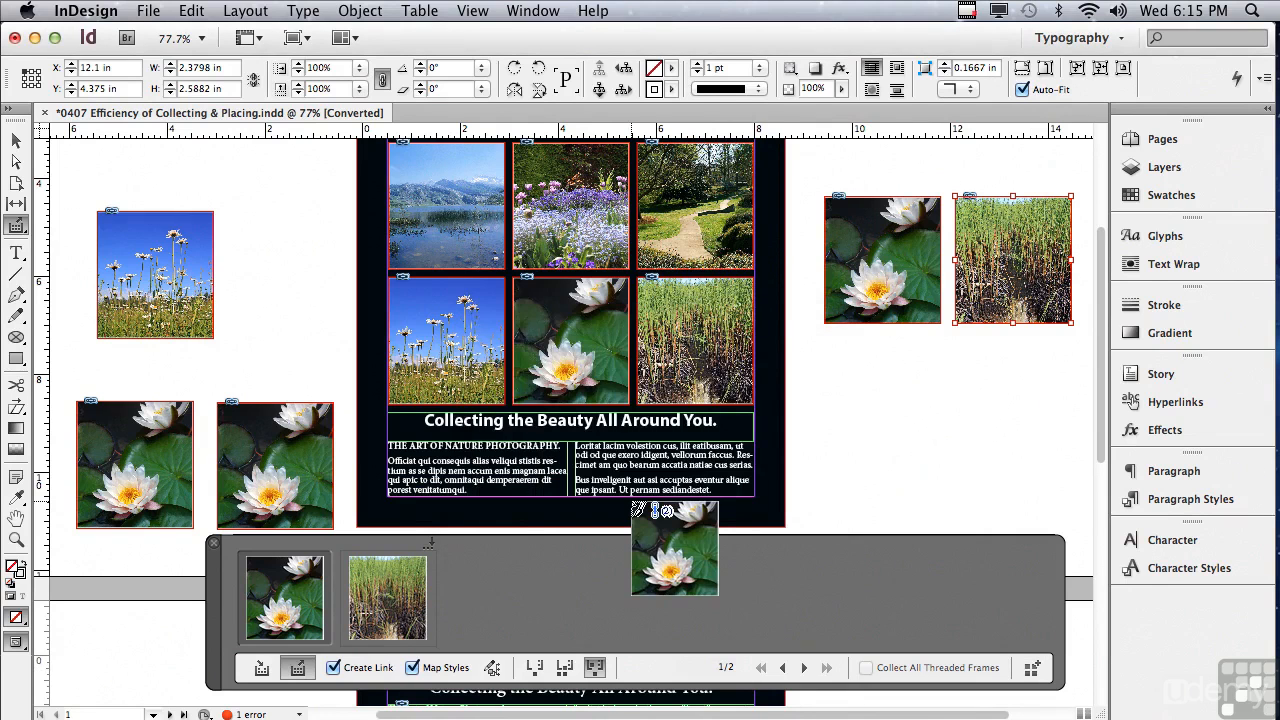
- Change the last word of page 1's headline from "You" to "Us"
left_click(11, 257)
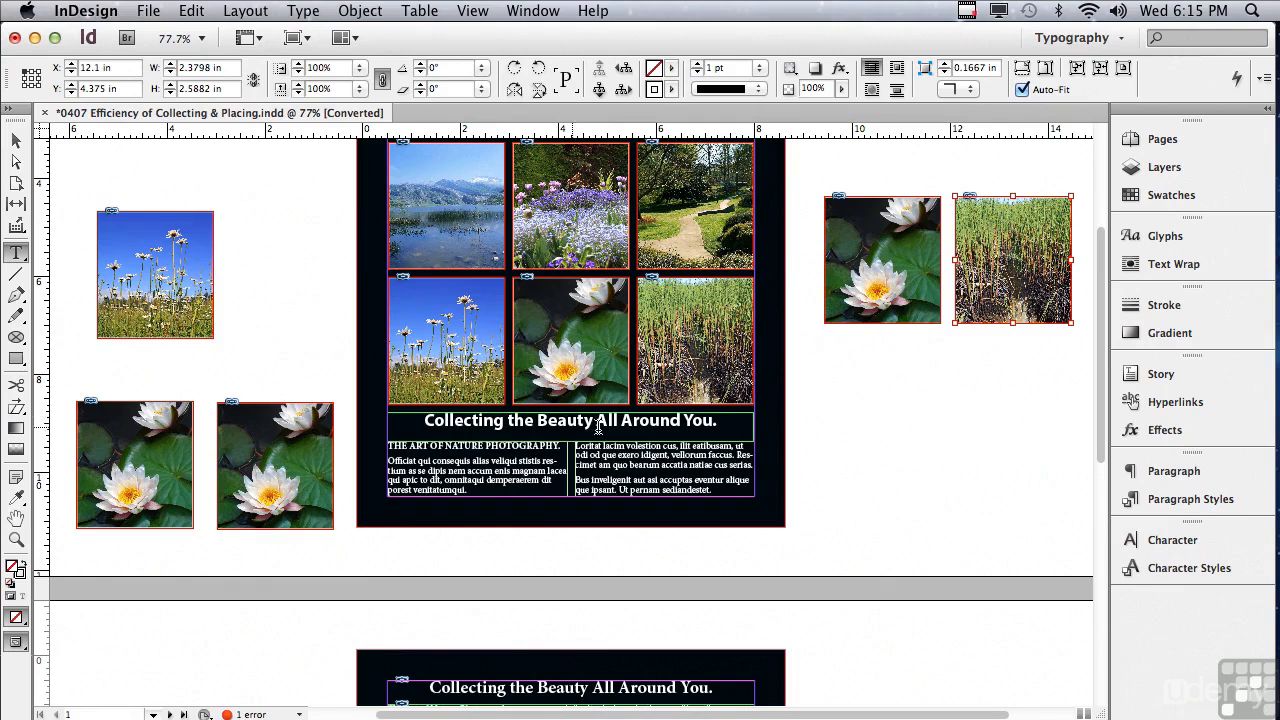
left_click(687, 420)
double_click(688, 420)
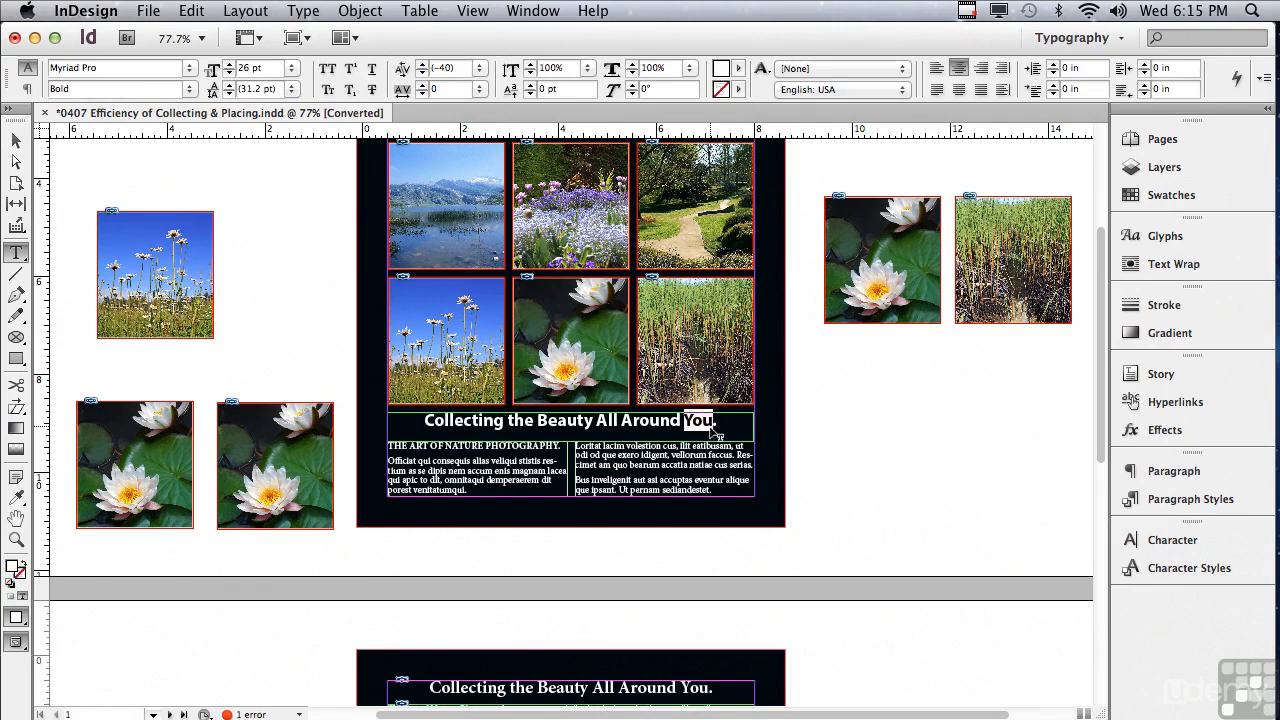
type("Us")
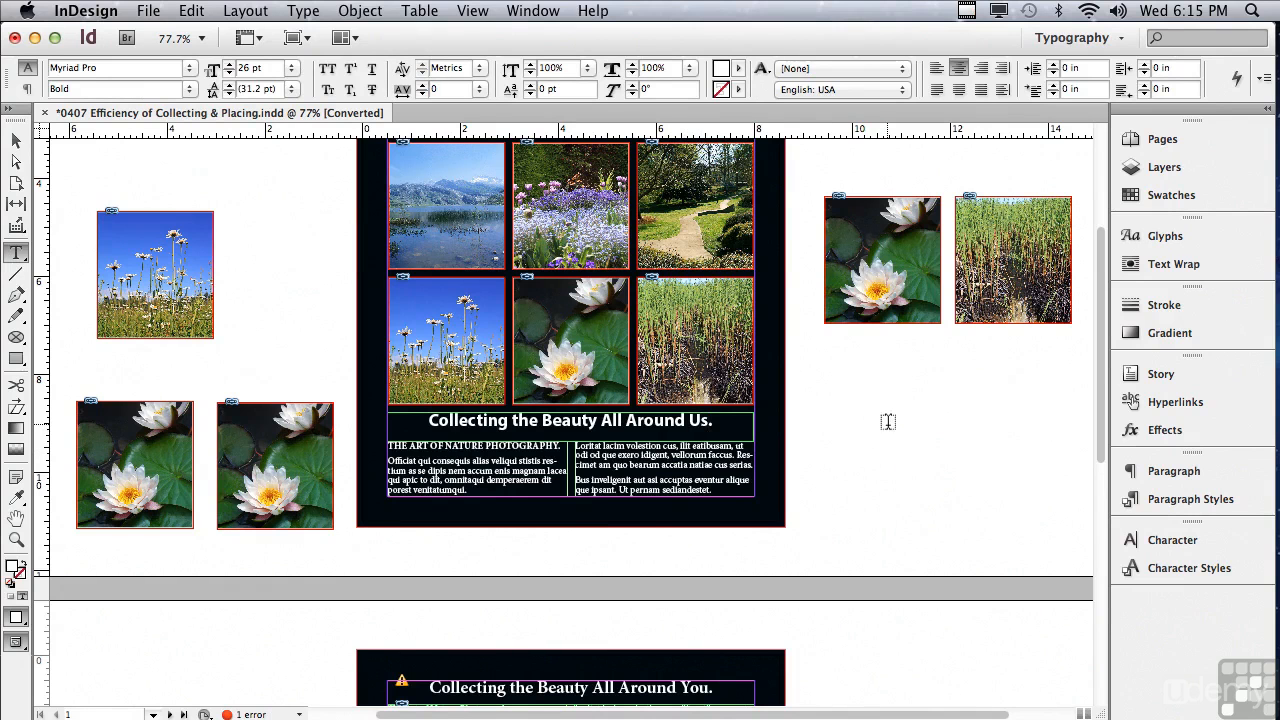
- Update the modified link of page 2's headline frame and compare it with page 1's headline
left_click_drag(1101, 377, 1096, 560)
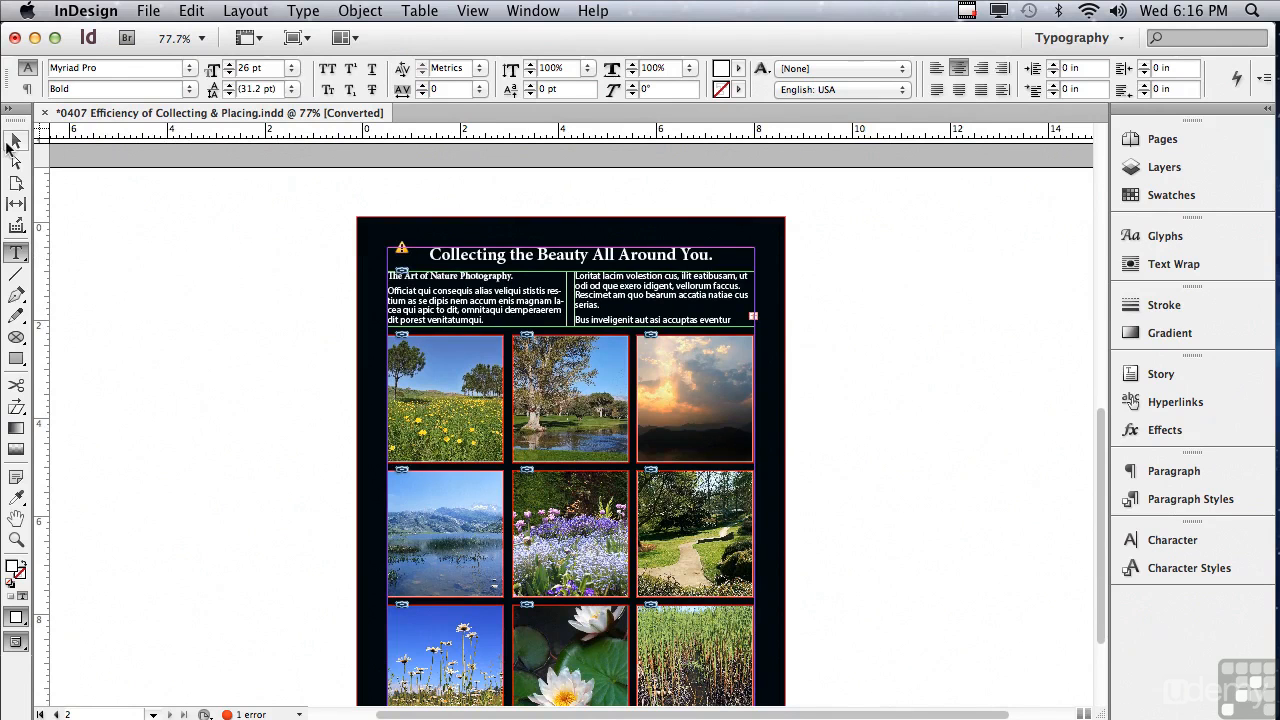
left_click(15, 141)
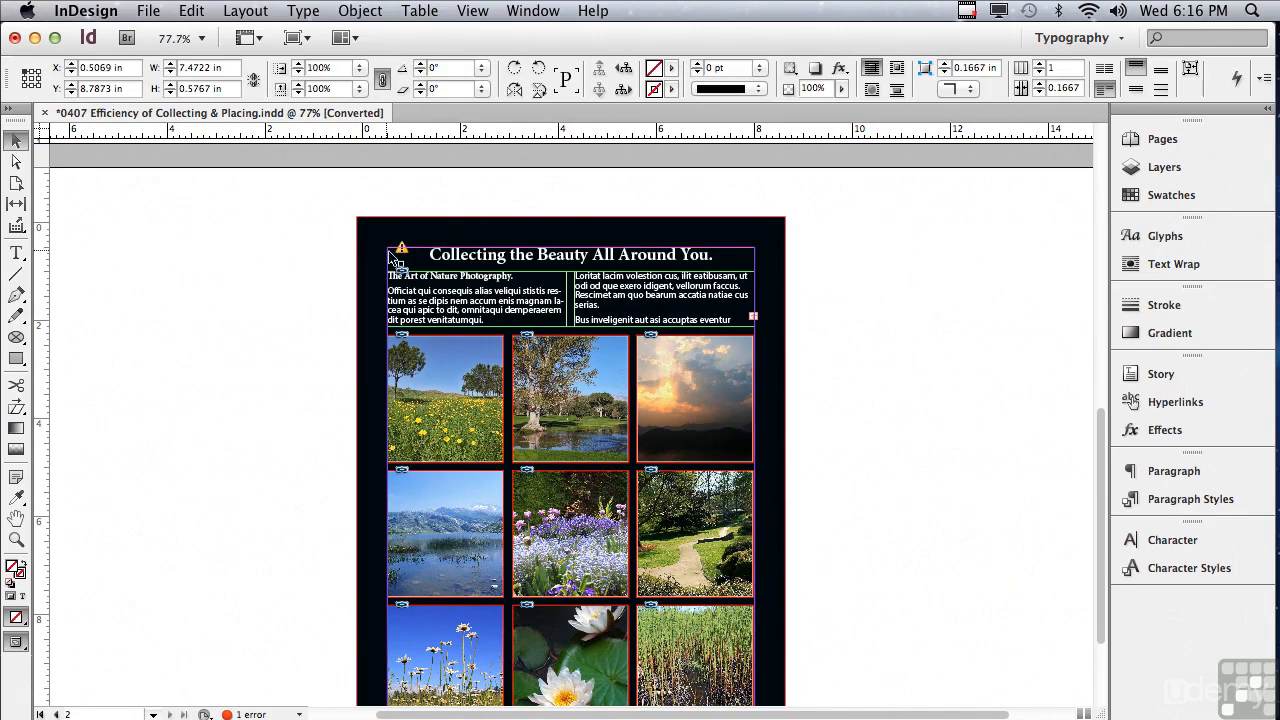
mouse_move(403, 250)
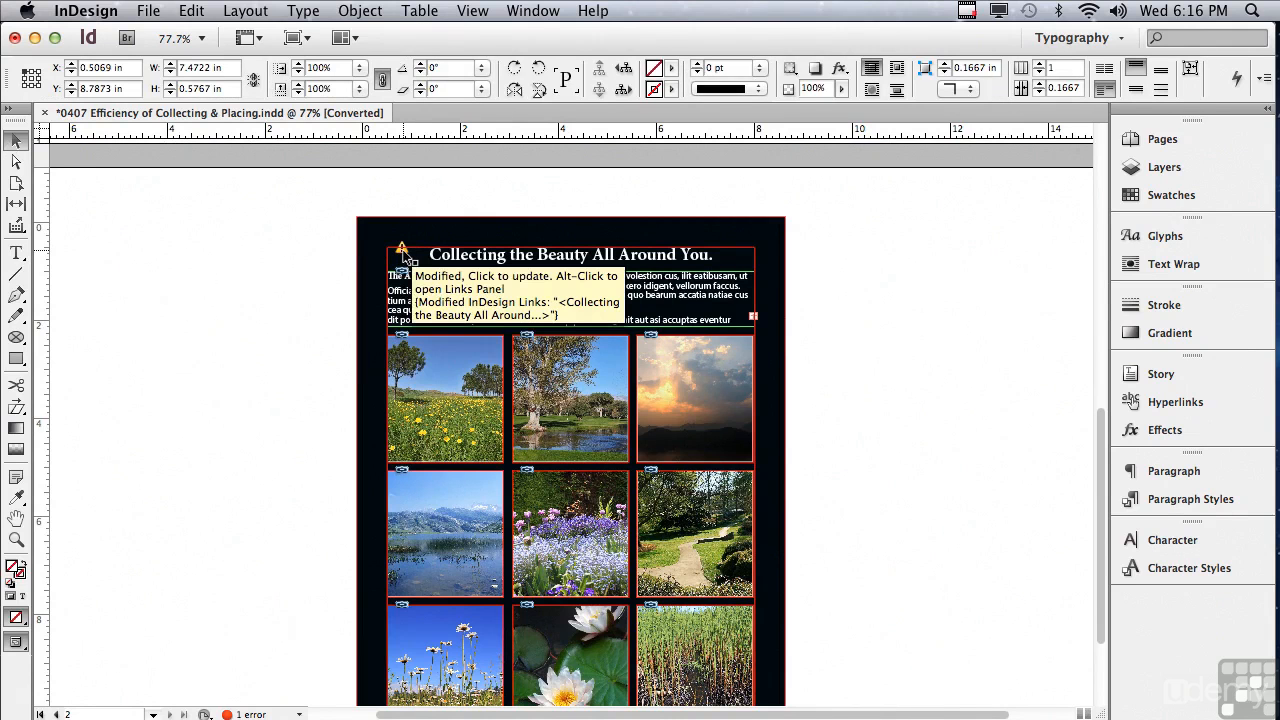
left_click(403, 250)
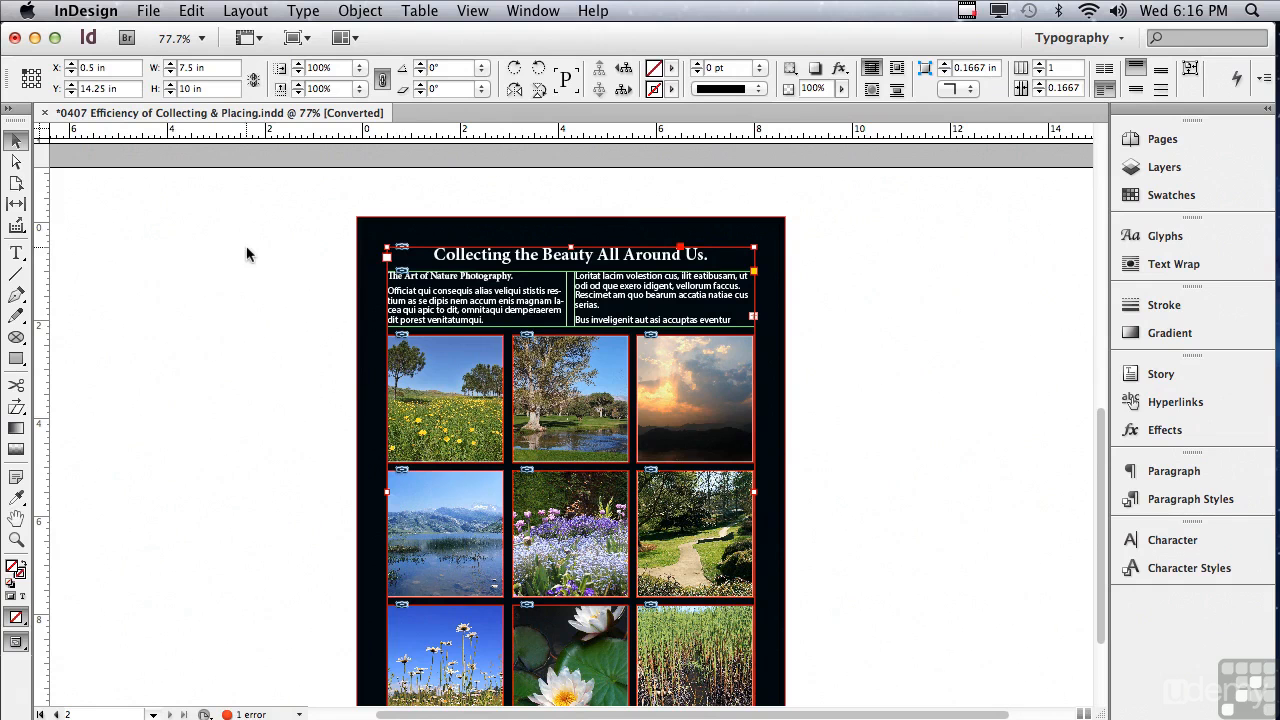
left_click_drag(1100, 423, 1100, 335)
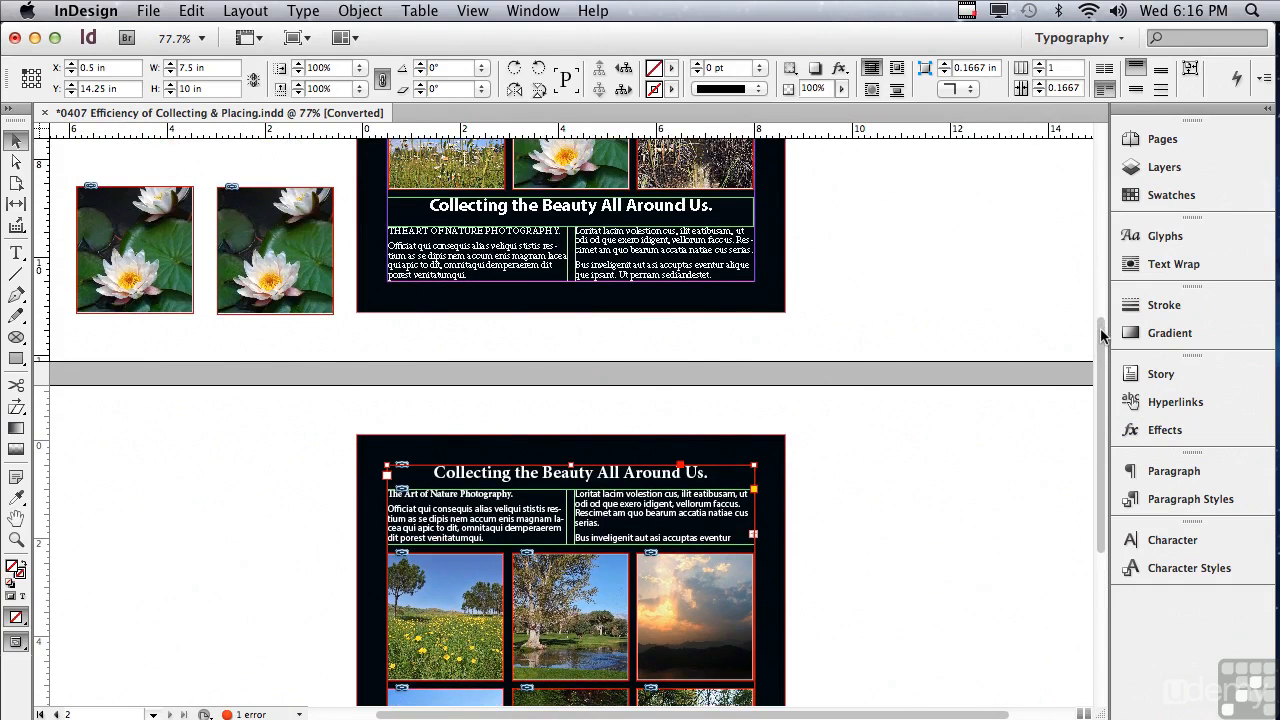